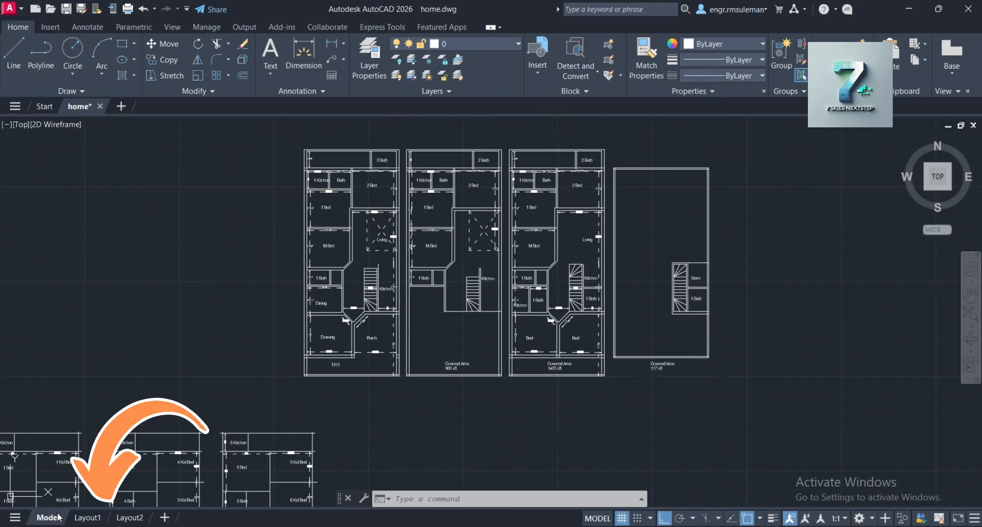
# - Open Layout1 and examine its floor plan viewport and title block column
pyautogui.moveTo(94, 523)
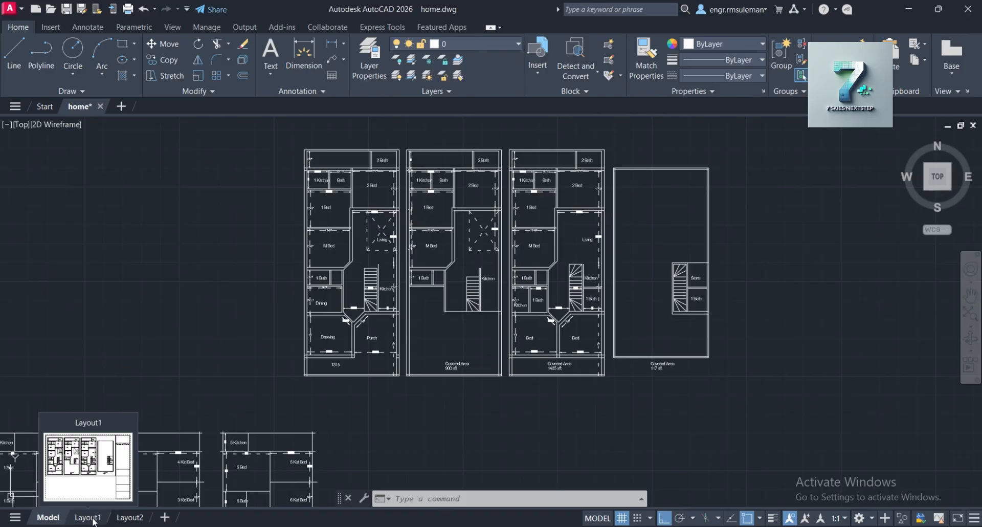
pyautogui.click(94, 518)
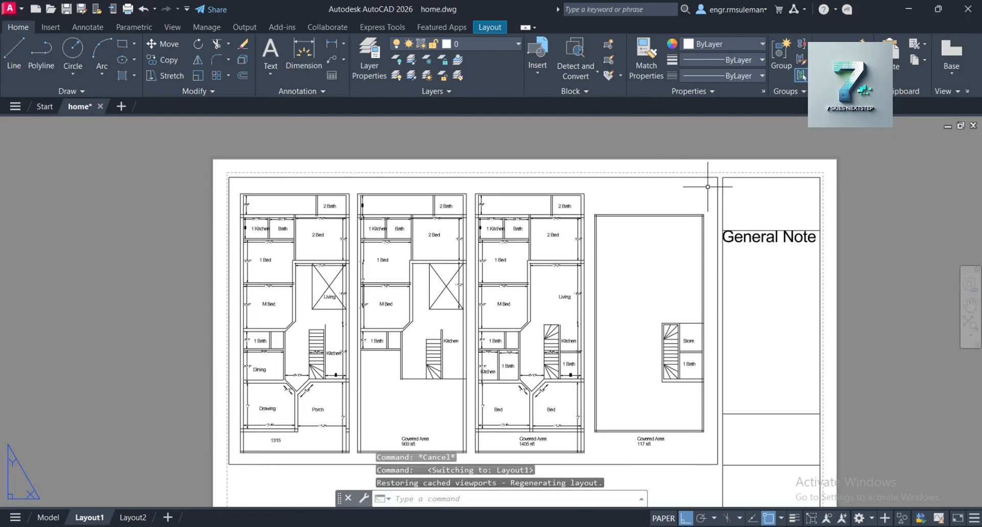
pyautogui.scroll(-4, 603, 168)
pyautogui.scroll(4, 659, 317)
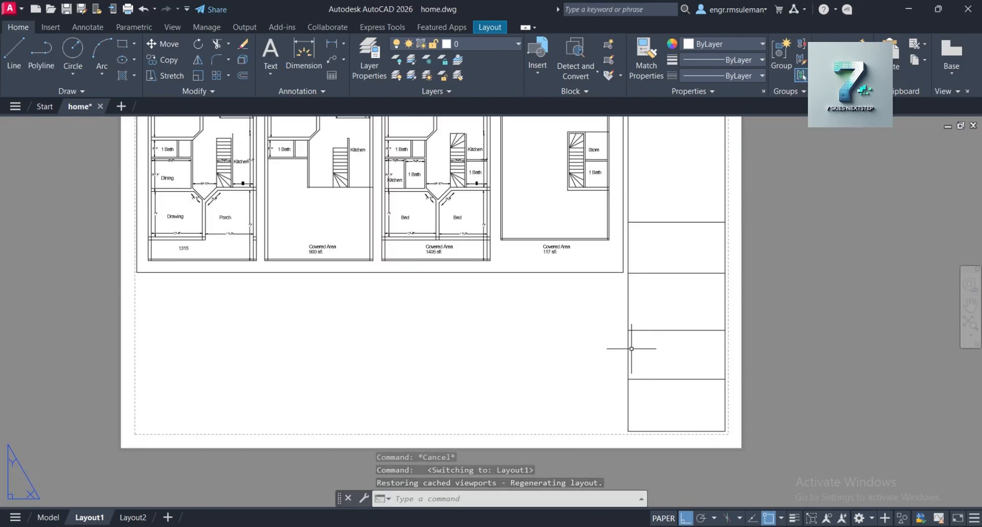
# - Switch to Layout2 and erase the existing viewport and title block from the sheet
pyautogui.click(132, 518)
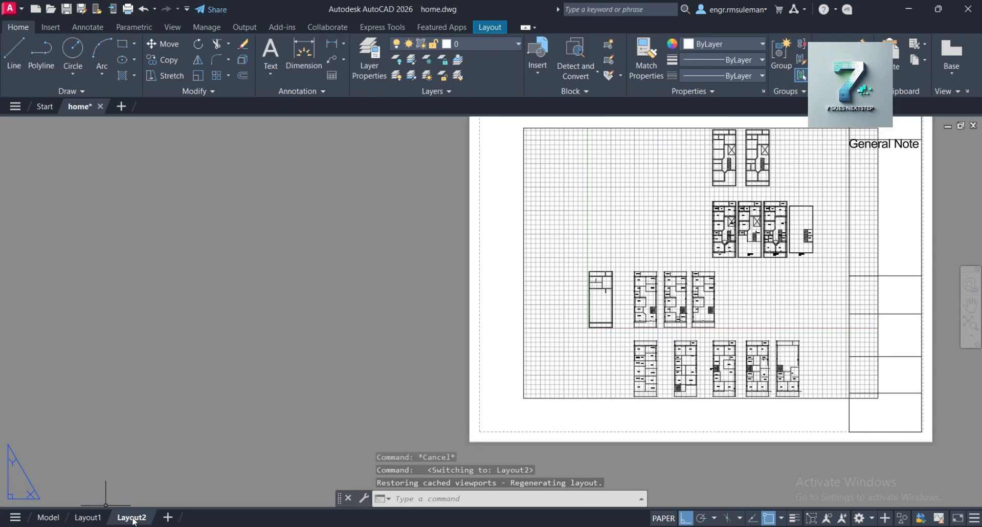
pyautogui.scroll(-2, 512, 327)
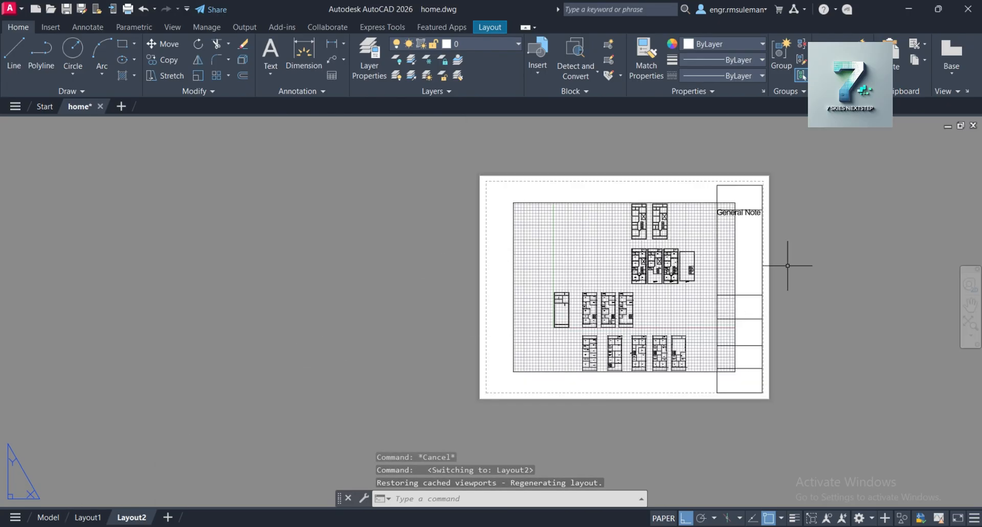
pyautogui.scroll(2, 787, 265)
pyautogui.click(754, 156)
pyautogui.scroll(-4, 754, 157)
pyautogui.scroll(4, 717, 290)
pyautogui.click(647, 277)
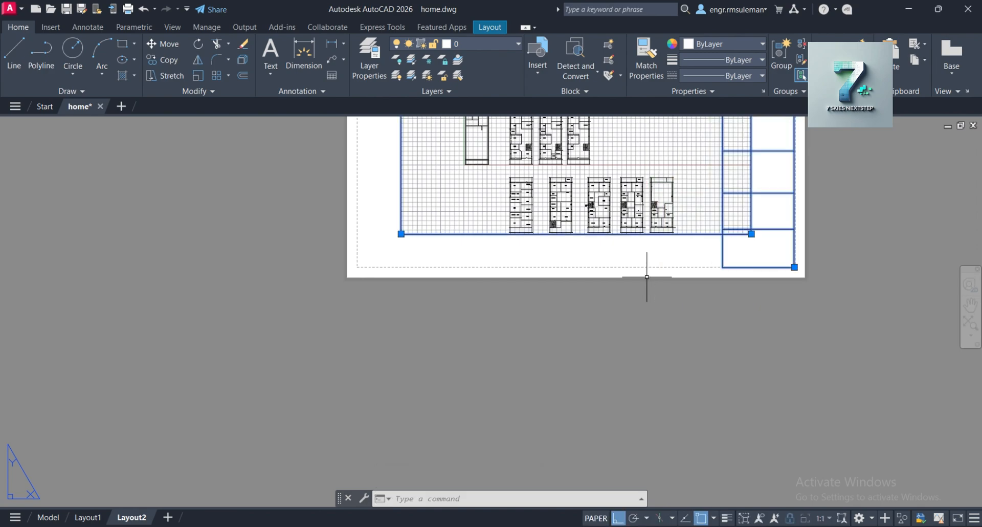
pyautogui.press('Delete')
# - Modify Layout2's page setup to use the ISO A3 (297.00 x 420.00 MM) paper size
pyautogui.scroll(-2, 592, 353)
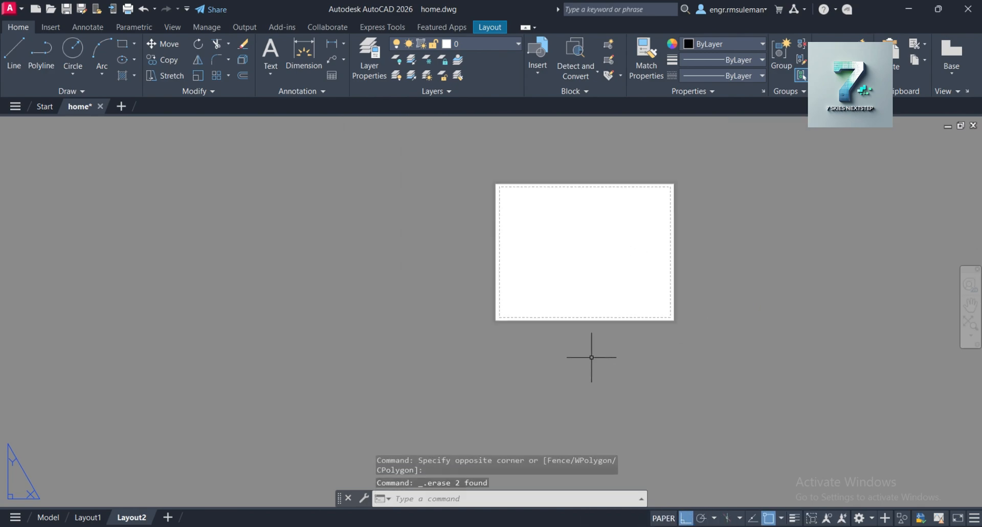
pyautogui.scroll(3, 609, 223)
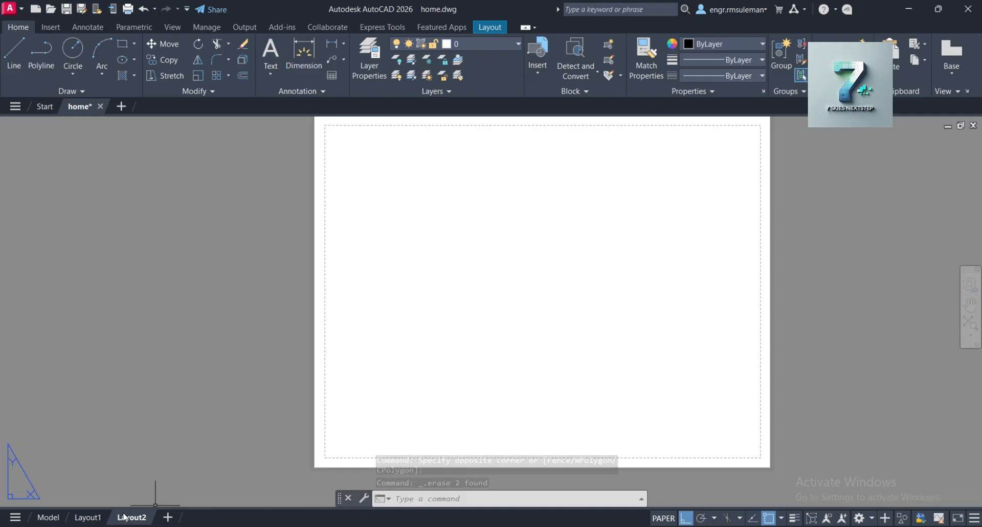
pyautogui.rightClick(138, 521)
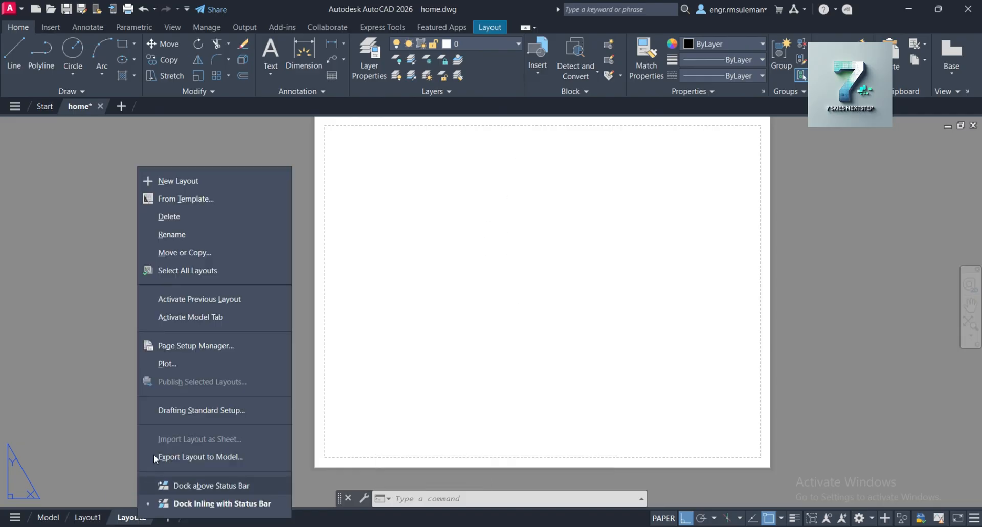
pyautogui.click(213, 346)
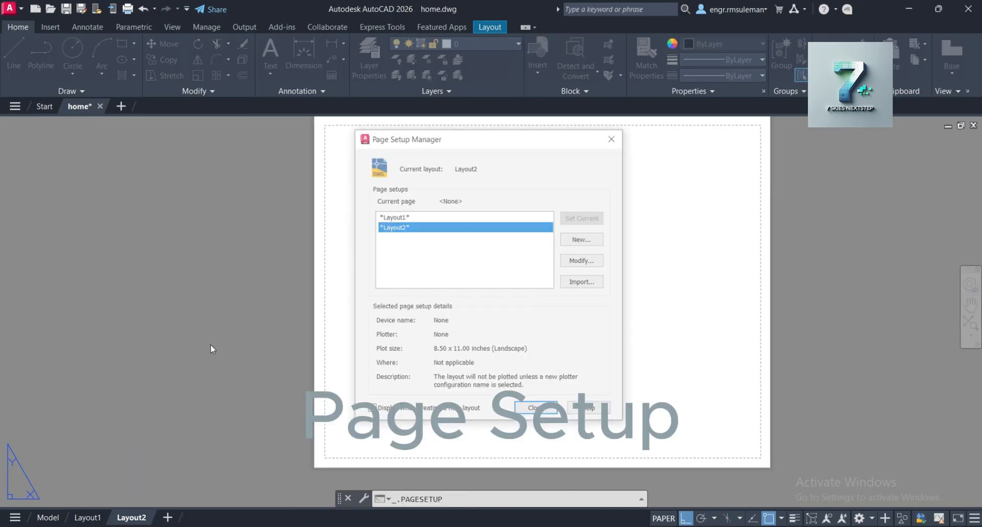
pyautogui.click(583, 261)
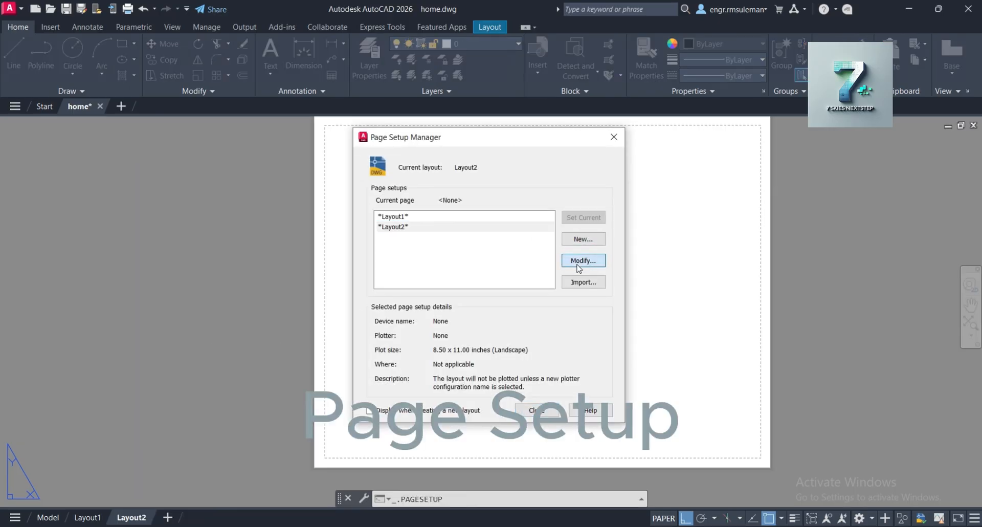
pyautogui.click(389, 297)
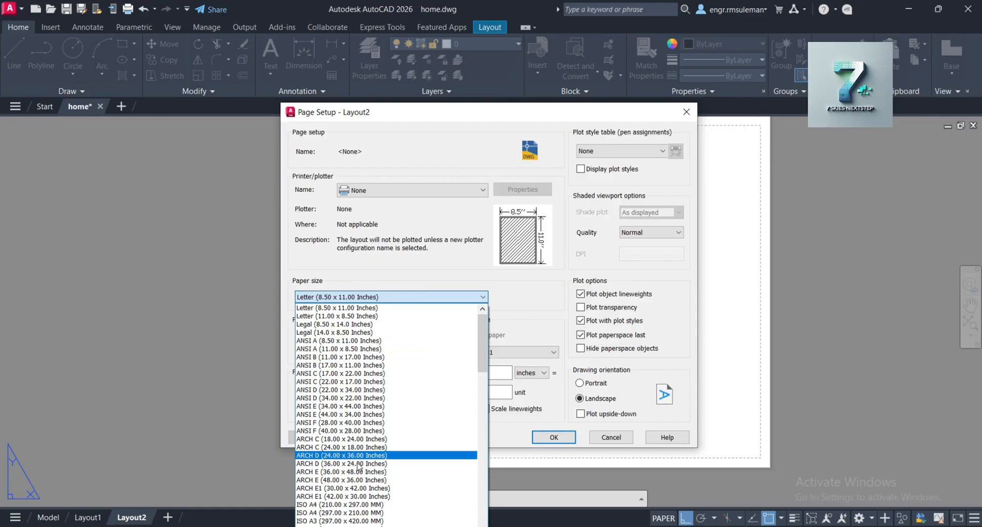
pyautogui.click(346, 520)
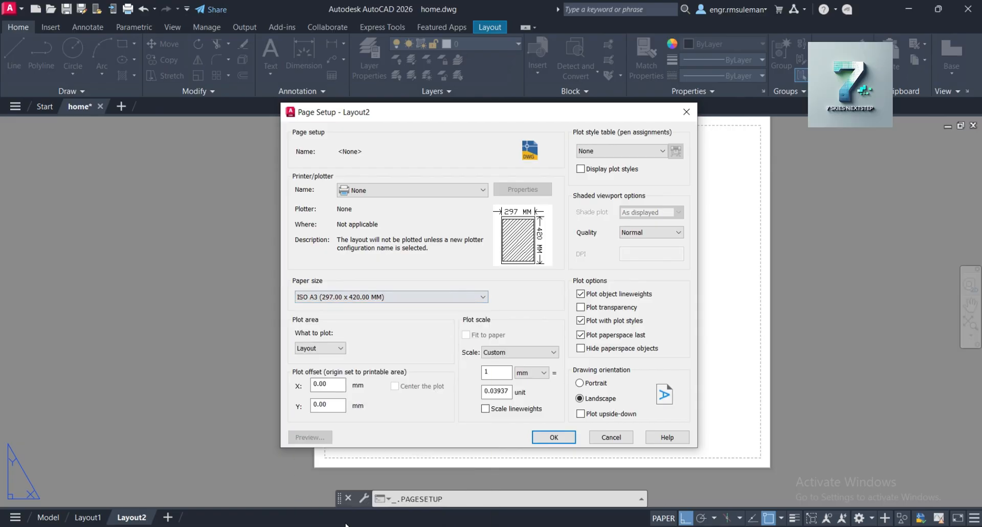
pyautogui.click(554, 437)
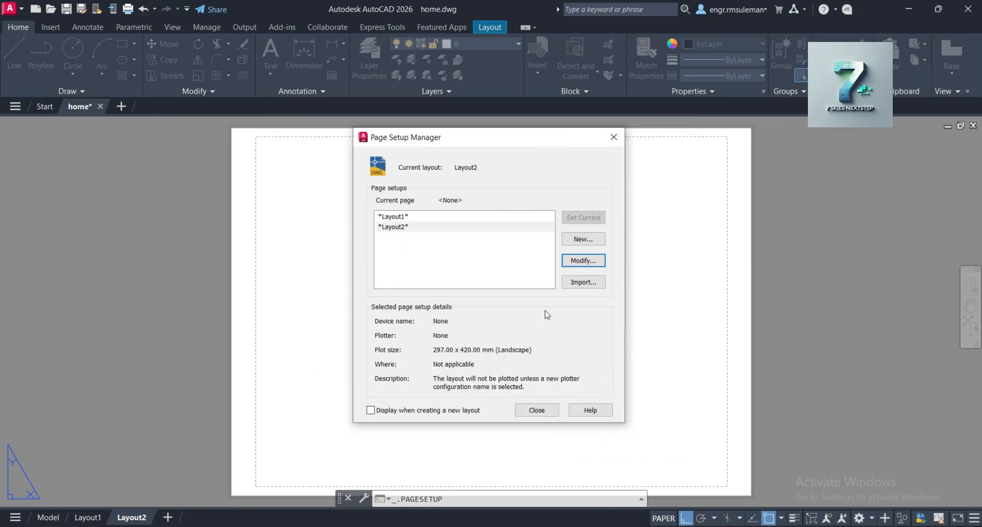
pyautogui.click(550, 413)
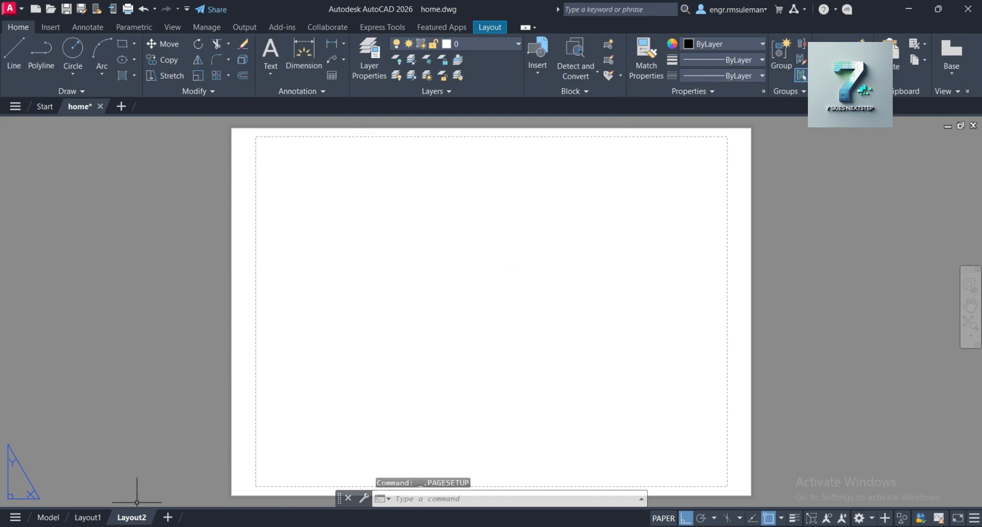
# - Rename the Layout2 layout as "Layout A3"
pyautogui.doubleClick(137, 518)
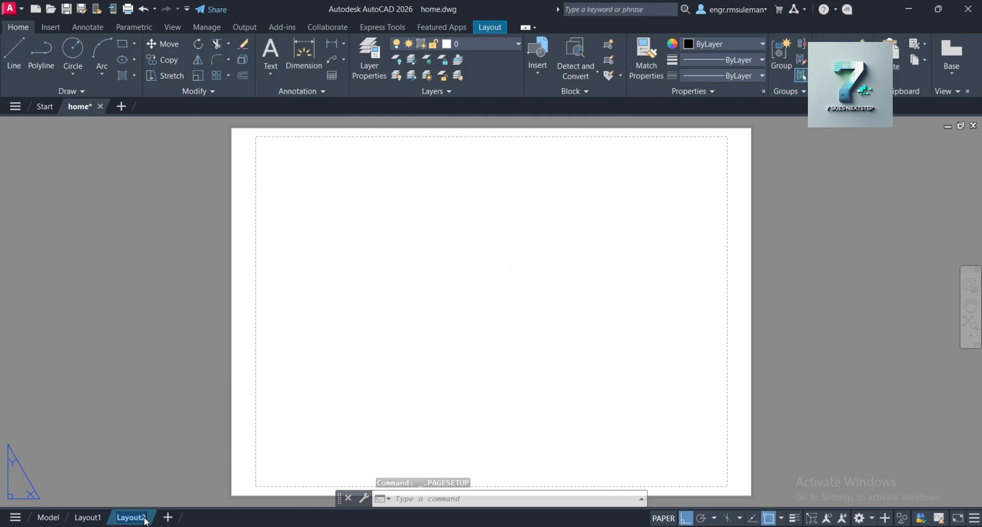
pyautogui.click(146, 518)
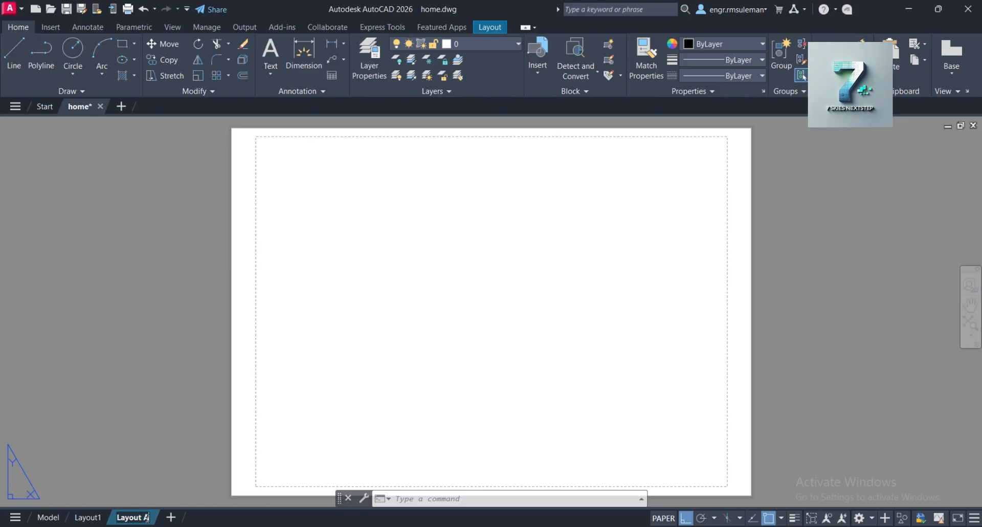
pyautogui.write('A3')
pyautogui.press('Return')
pyautogui.click(455, 331)
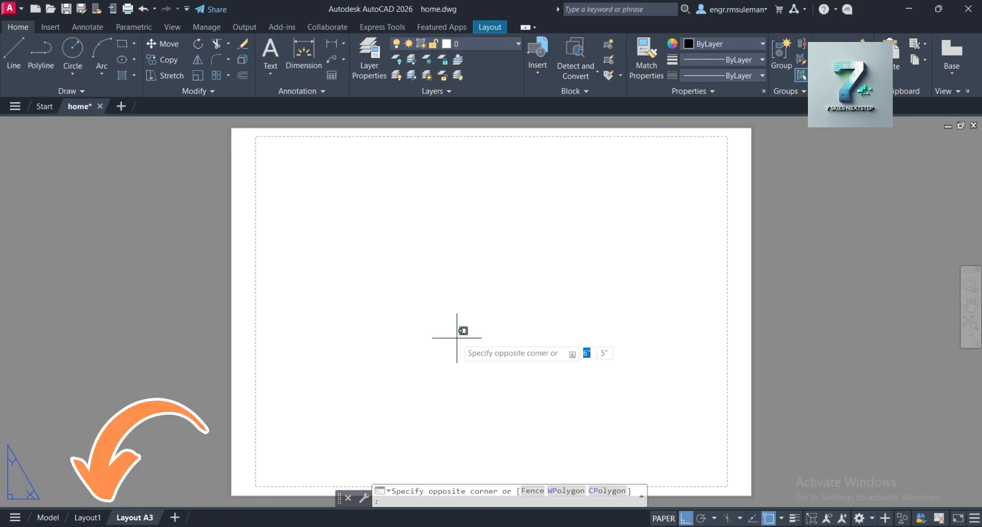
pyautogui.click(377, 355)
pyautogui.scroll(-2, 429, 294)
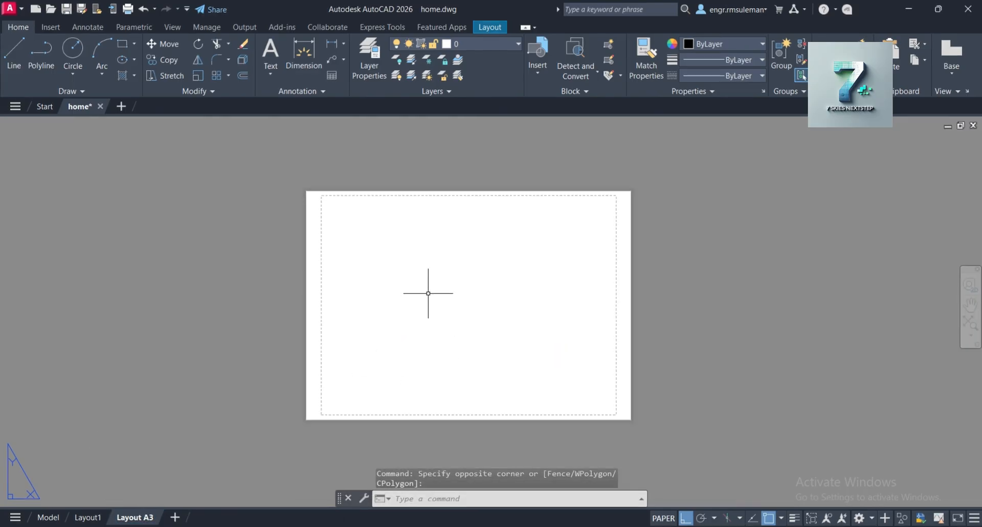
pyautogui.scroll(2, 423, 301)
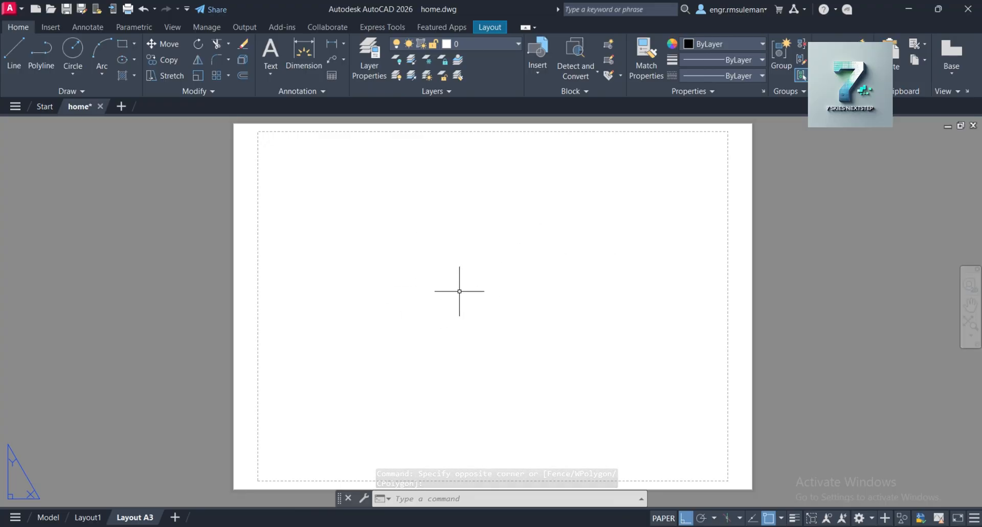
pyautogui.press('Delete')
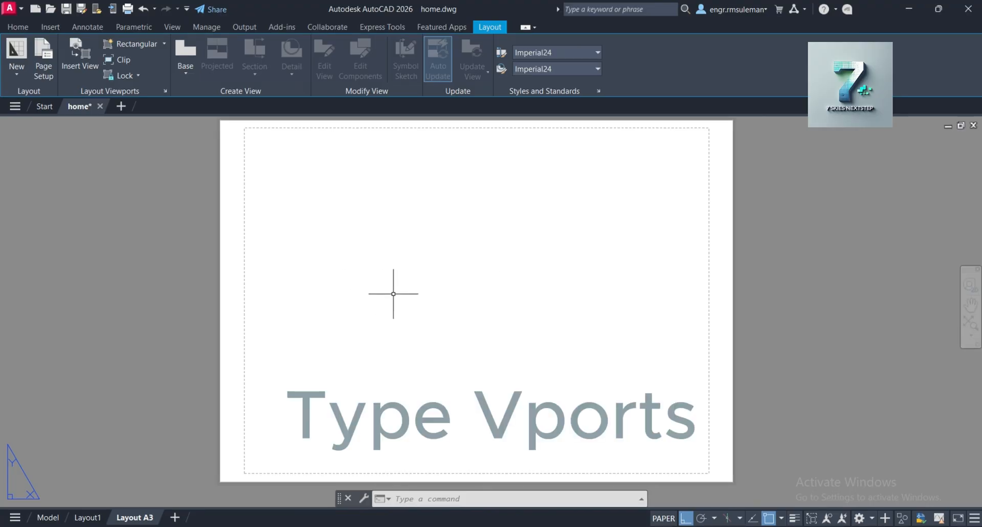
# - Create a viewport with VPORTS from the active model configuration, spanning the upper-left part of the sheet inside the printable area
pyautogui.write('P')
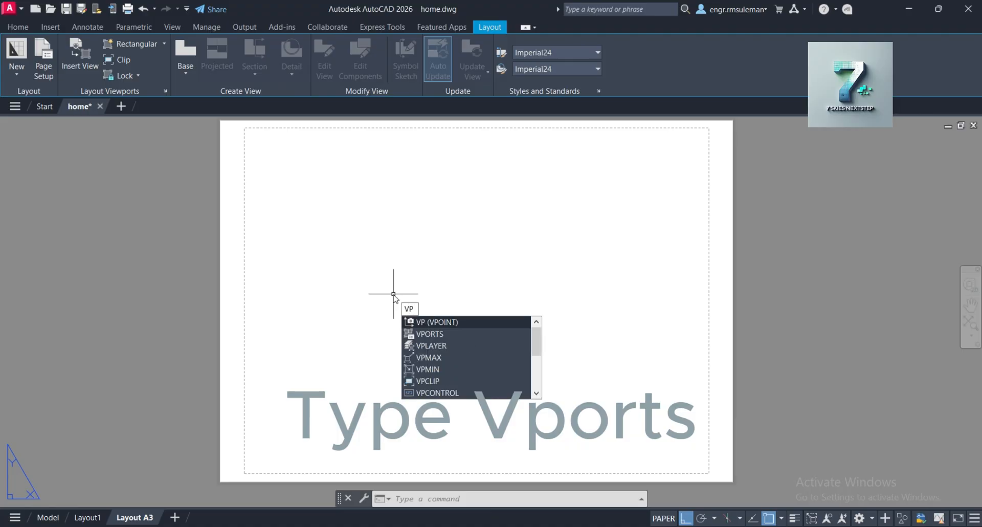
pyautogui.click(456, 333)
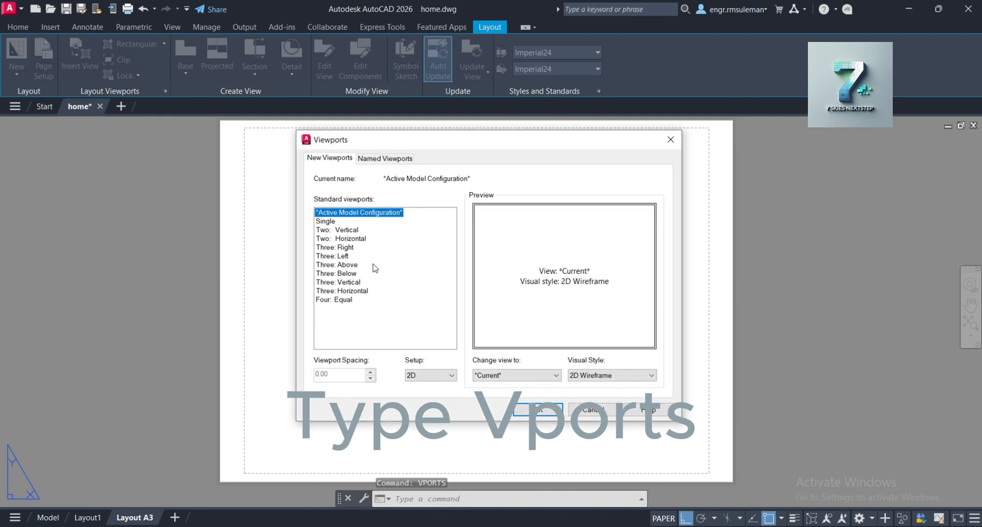
pyautogui.click(538, 409)
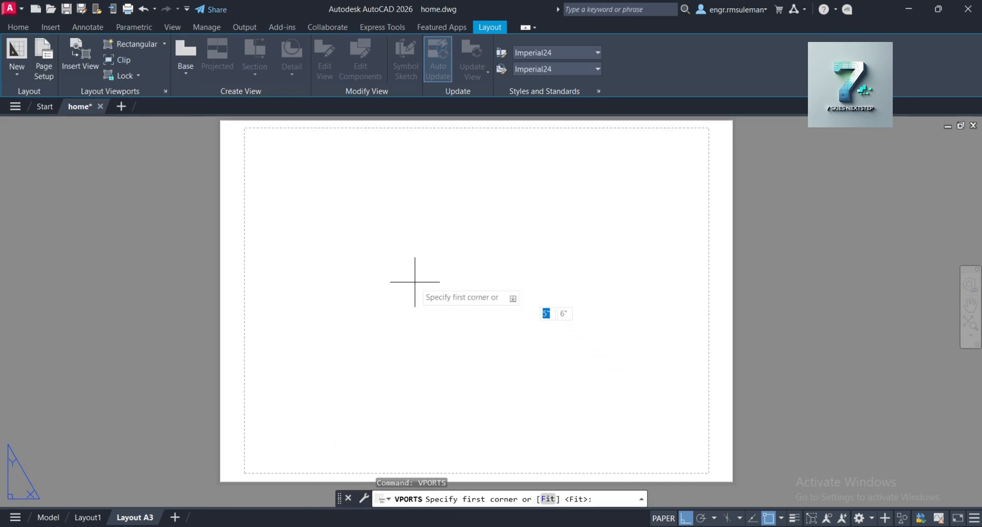
pyautogui.click(263, 151)
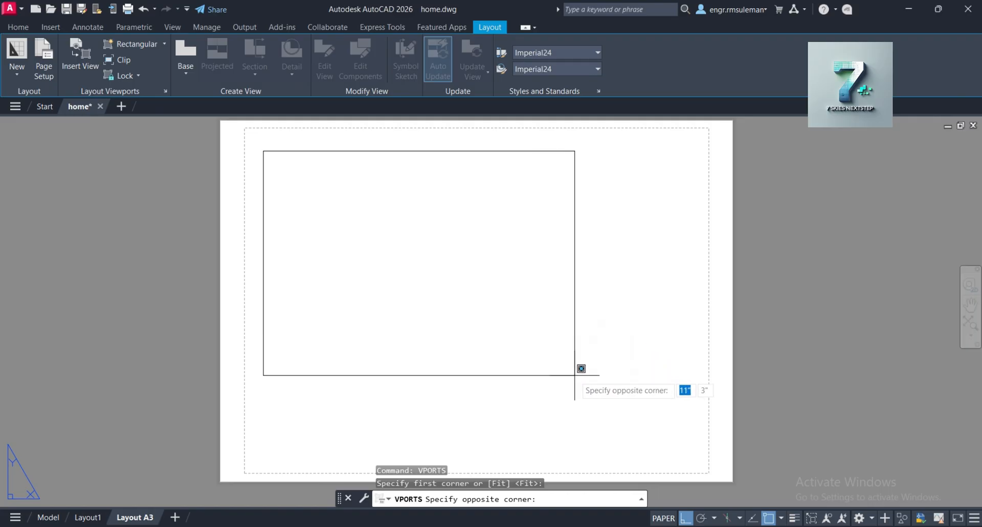
pyautogui.click(626, 375)
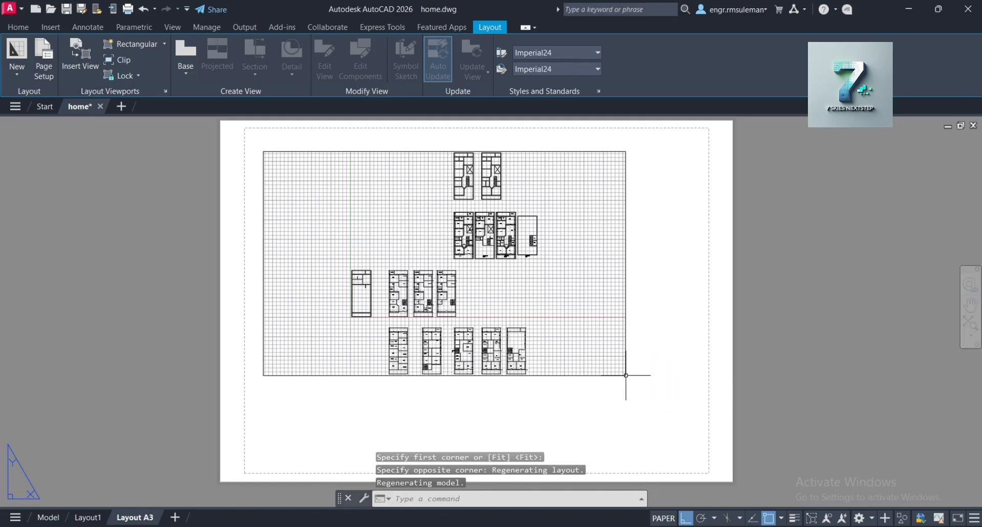
# - Examine how the new viewport shows the model's floor plans on the A3 sheet
pyautogui.moveTo(447, 305); pyautogui.dragTo(560, 265, button='middle')
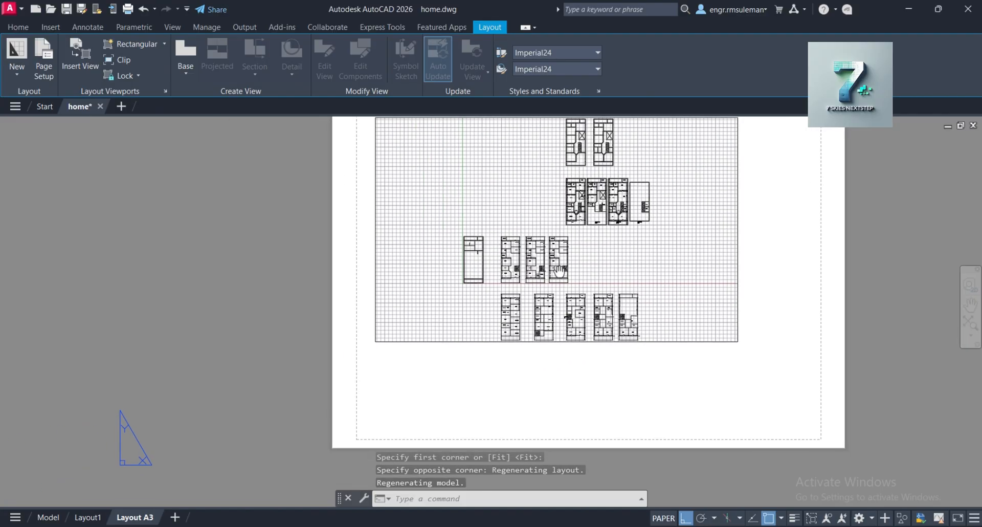
pyautogui.moveTo(668, 246); pyautogui.dragTo(507, 281, button='middle')
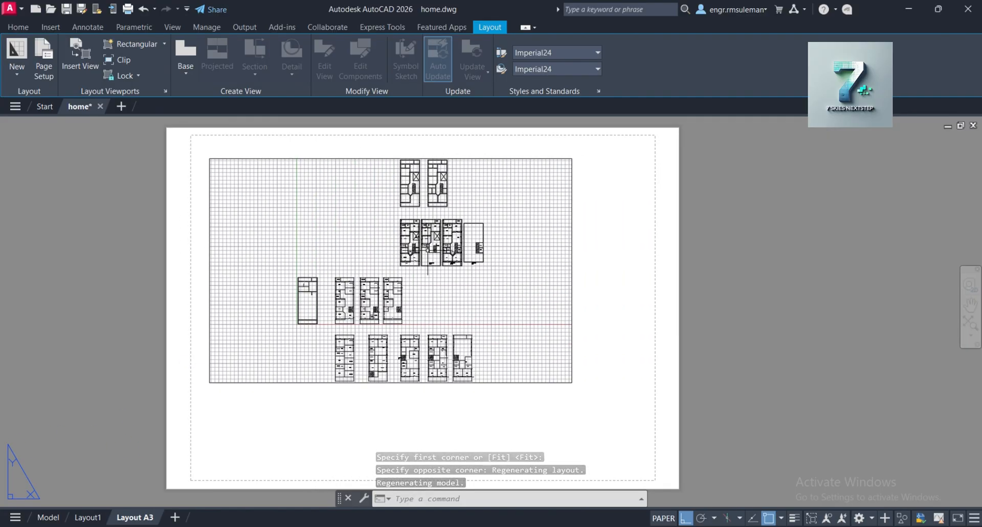
pyautogui.scroll(2, 417, 309)
pyautogui.scroll(-2, 417, 311)
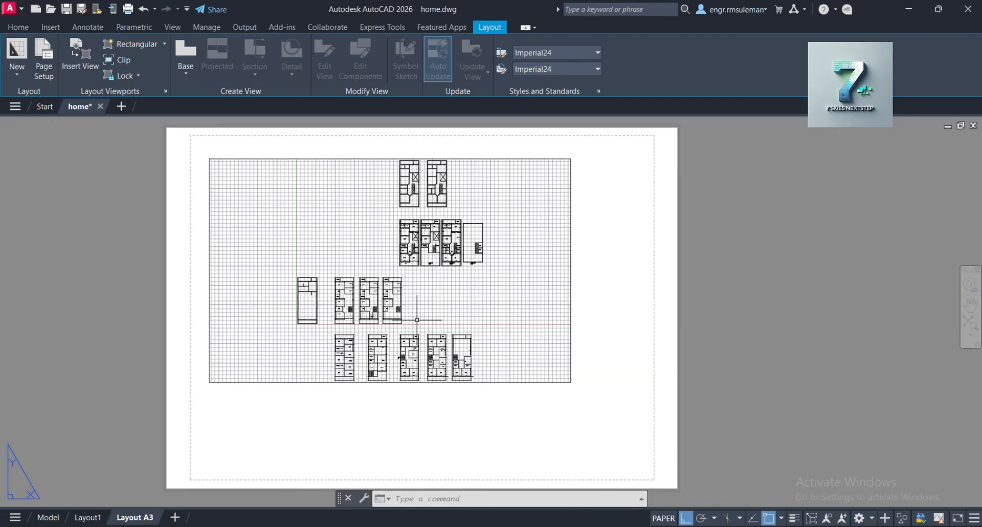
pyautogui.scroll(-2, 431, 292)
pyautogui.scroll(4, 460, 278)
pyautogui.scroll(-1, 504, 255)
pyautogui.scroll(-2, 711, 258)
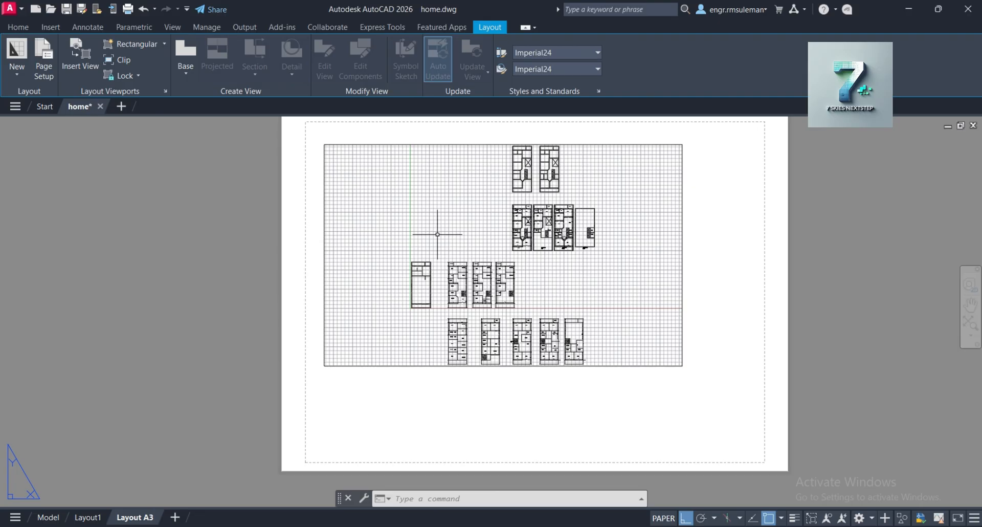
# - Activate the viewport, frame the row of four floor plans with covered-area labels inside it, and return to paper space
pyautogui.doubleClick(414, 218)
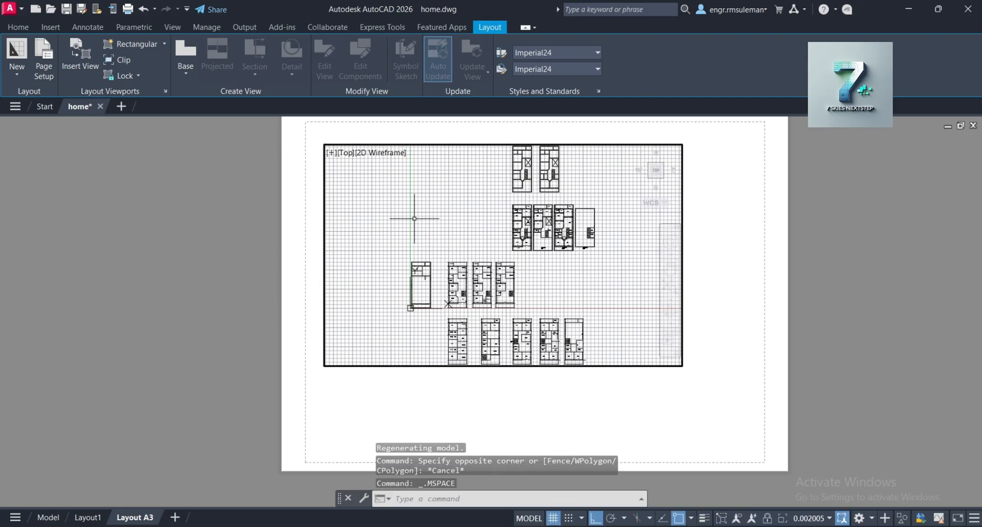
pyautogui.scroll(4, 629, 271)
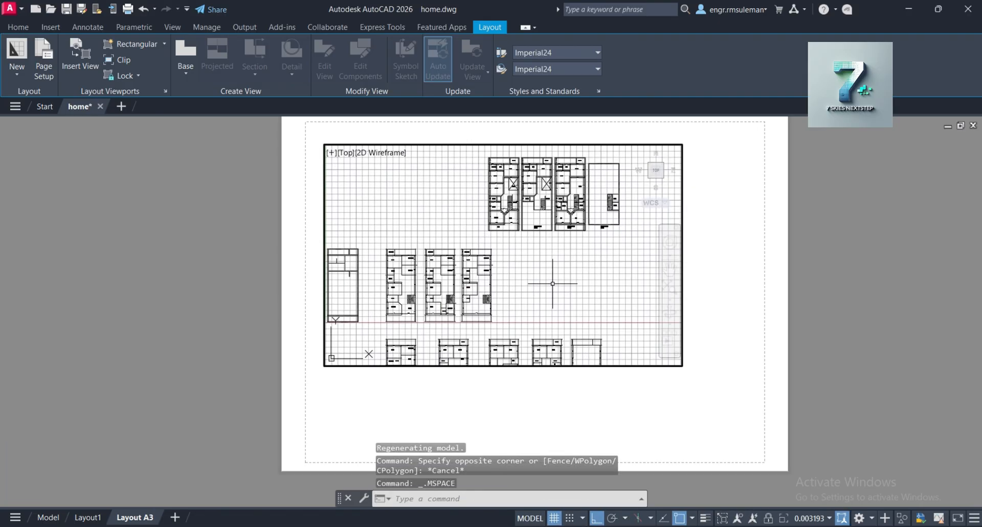
pyautogui.moveTo(557, 317); pyautogui.dragTo(463, 330, button='middle')
pyautogui.scroll(4, 455, 308)
pyautogui.scroll(-2, 536, 320)
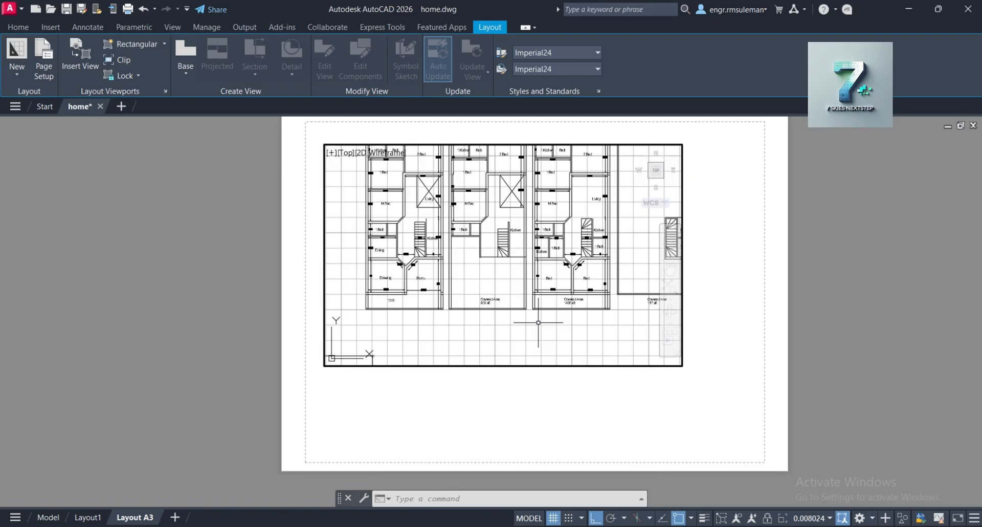
pyautogui.moveTo(491, 281); pyautogui.dragTo(461, 313, button='middle')
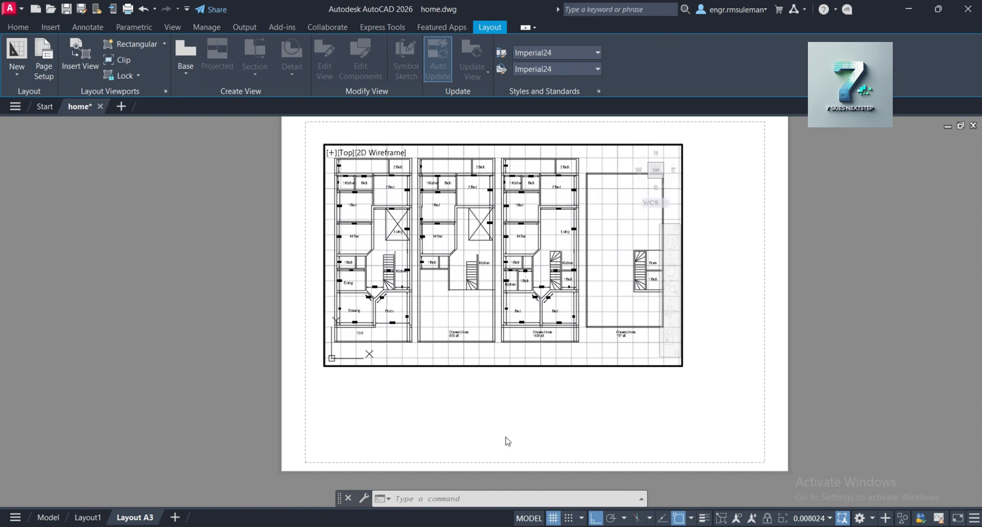
pyautogui.doubleClick(506, 403)
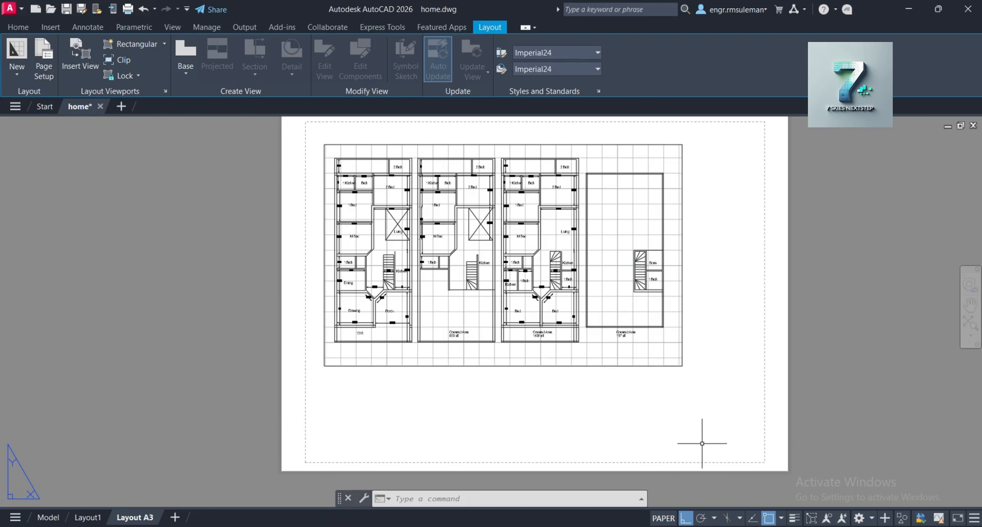
# - Draw a tall rectangle about 2" wide and 11" high beside the viewport, along the right edge of the sheet's printable area
pyautogui.scroll(-3, 650, 459)
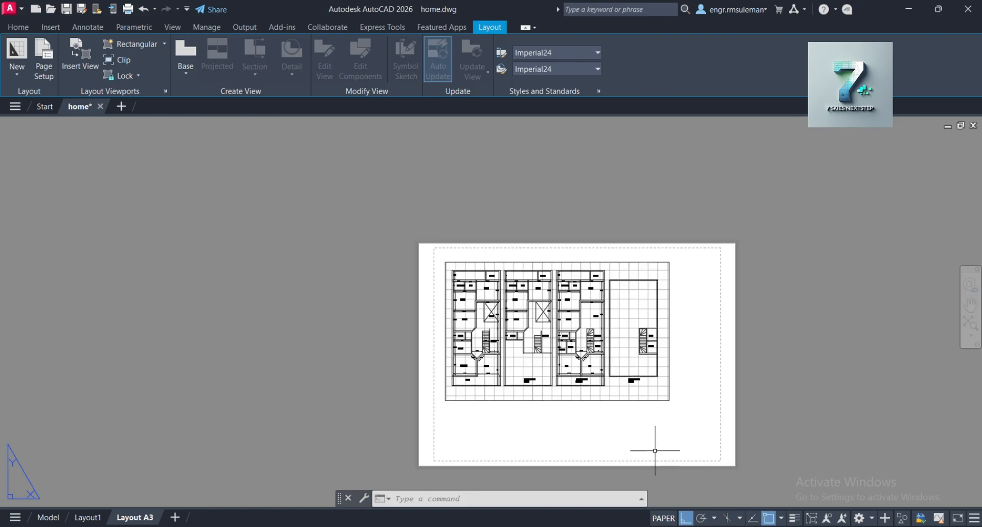
pyautogui.scroll(3, 726, 303)
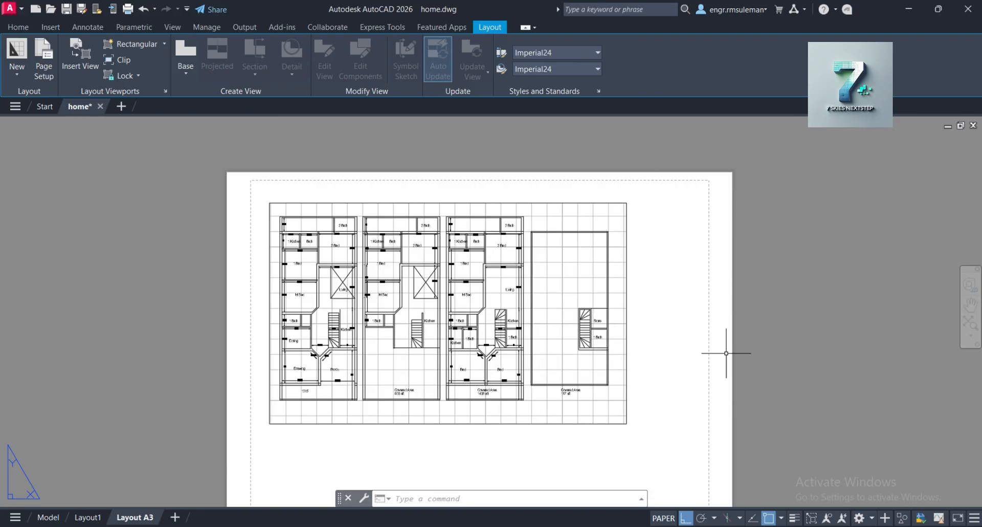
pyautogui.moveTo(670, 335); pyautogui.dragTo(664, 297, button='middle')
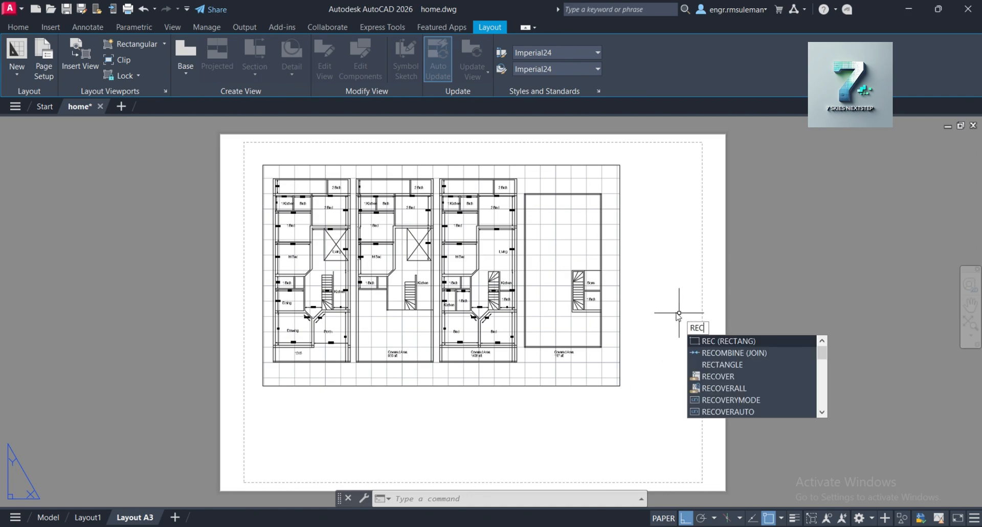
pyautogui.press('Return')
pyautogui.scroll(4, 700, 139)
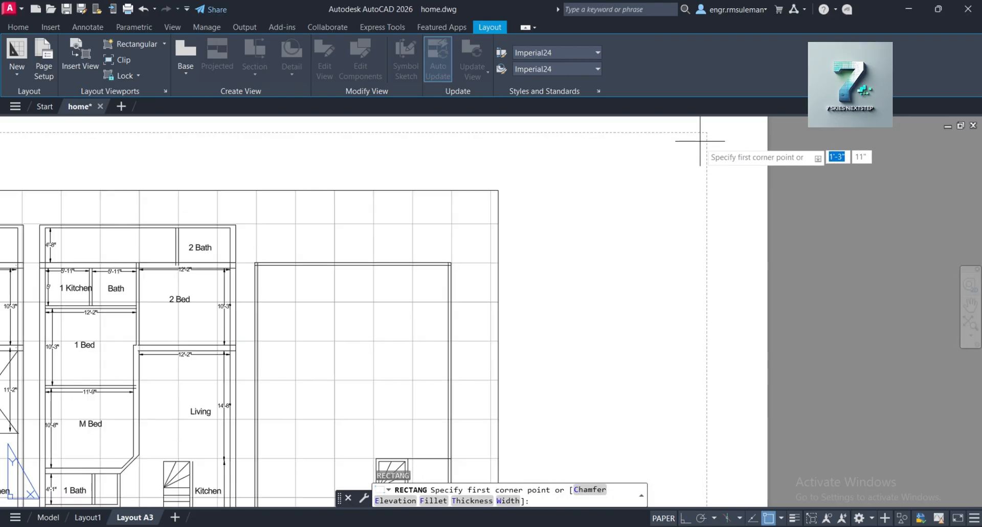
pyautogui.click(701, 144)
pyautogui.scroll(-4, 626, 274)
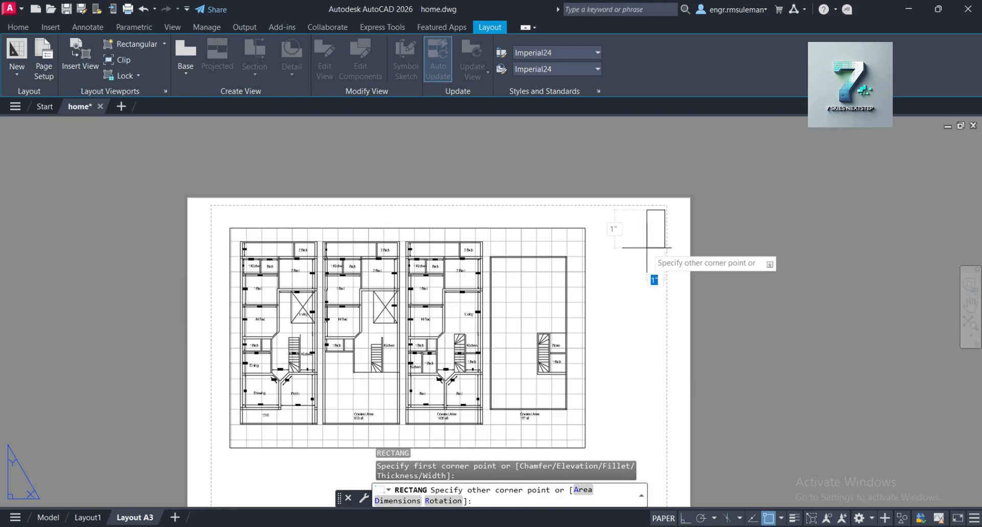
pyautogui.scroll(-2, 642, 291)
pyautogui.scroll(4, 632, 407)
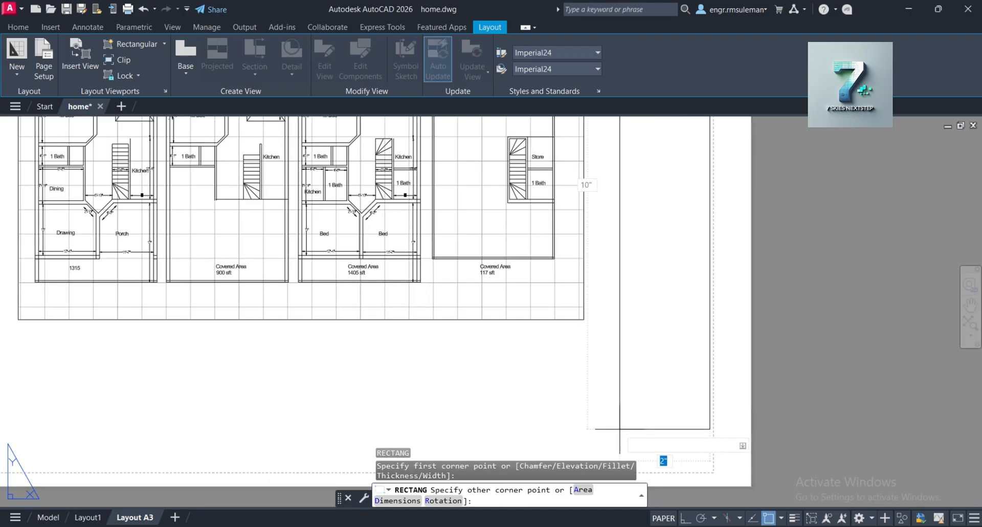
pyautogui.scroll(-2, 621, 407)
pyautogui.scroll(4, 616, 406)
pyautogui.scroll(-3, 611, 405)
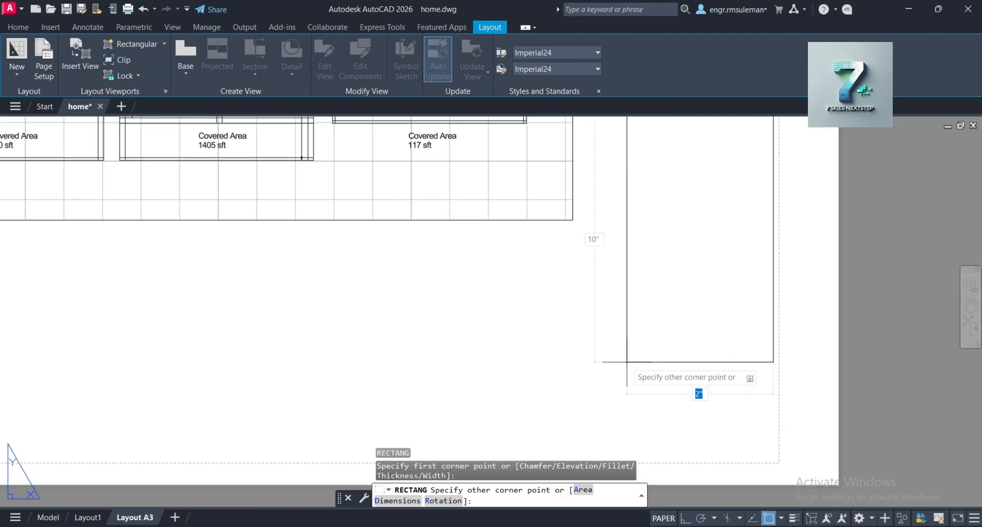
pyautogui.scroll(5, 606, 404)
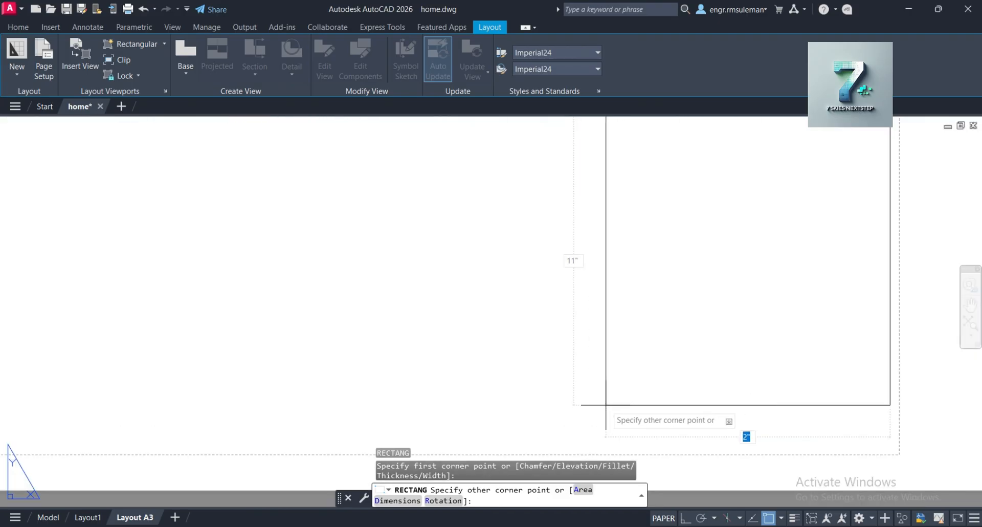
pyautogui.click(596, 440)
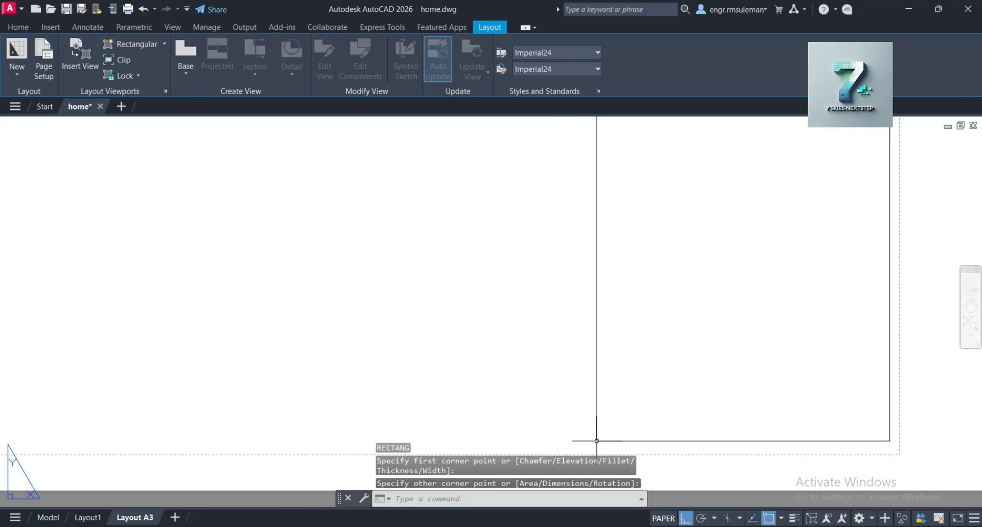
pyautogui.scroll(-6, 649, 401)
pyautogui.scroll(4, 672, 262)
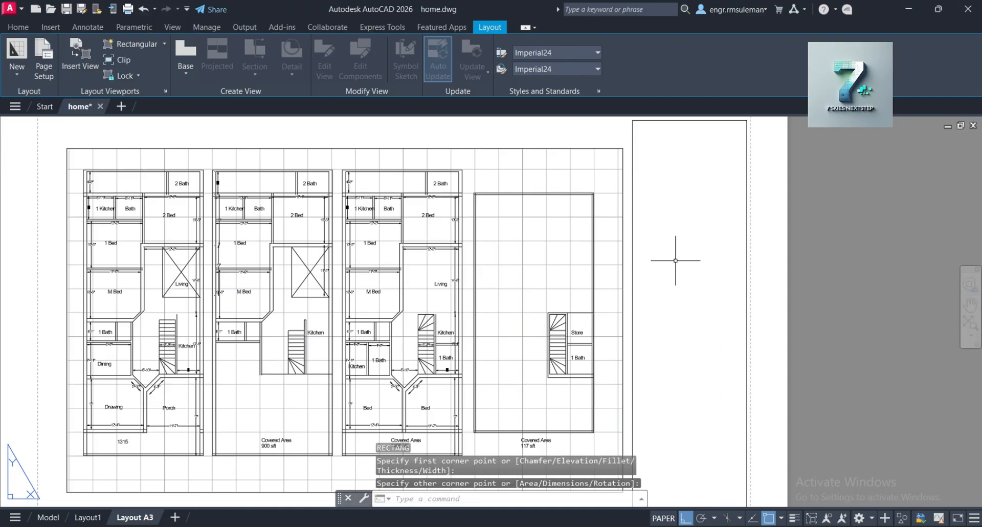
pyautogui.scroll(-2, 678, 259)
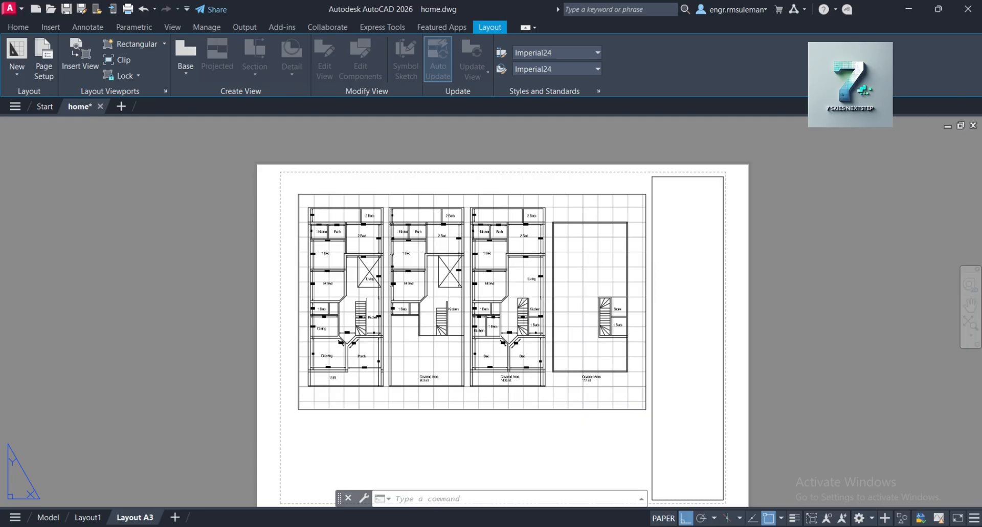
pyautogui.write('l')
pyautogui.press('Return')
pyautogui.scroll(2, 675, 205)
pyautogui.scroll(2, 640, 176)
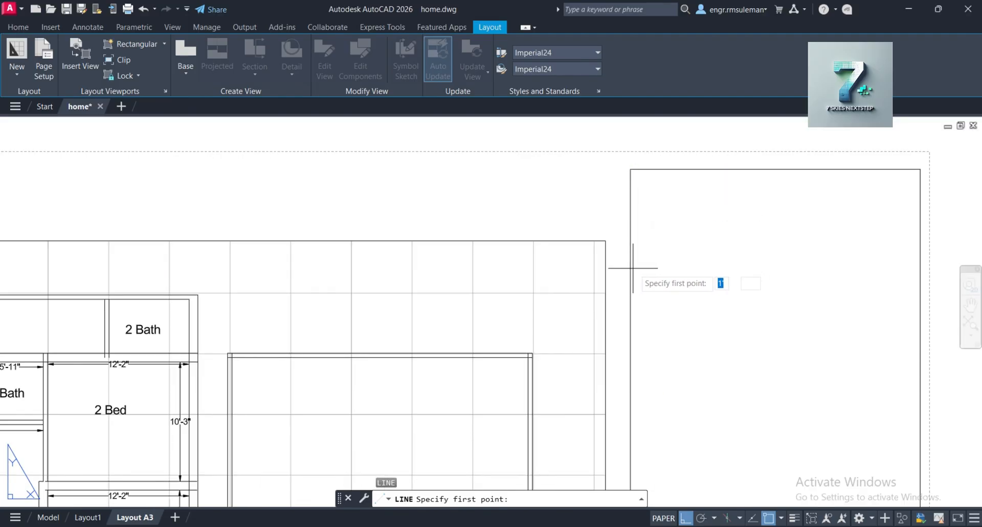
pyautogui.press('Escape')
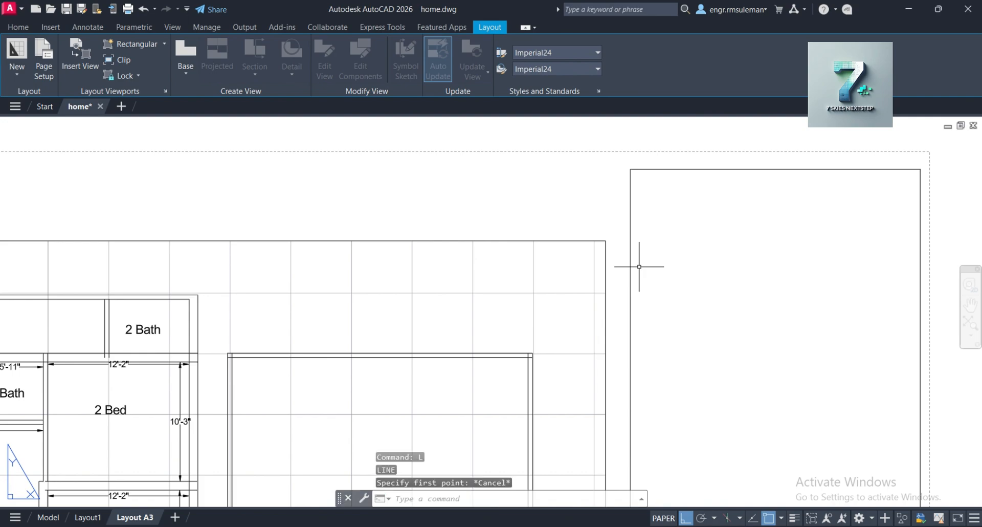
# - Explode the tall rectangle beside the viewport into separate lines
pyautogui.click(728, 158)
pyautogui.click(698, 243)
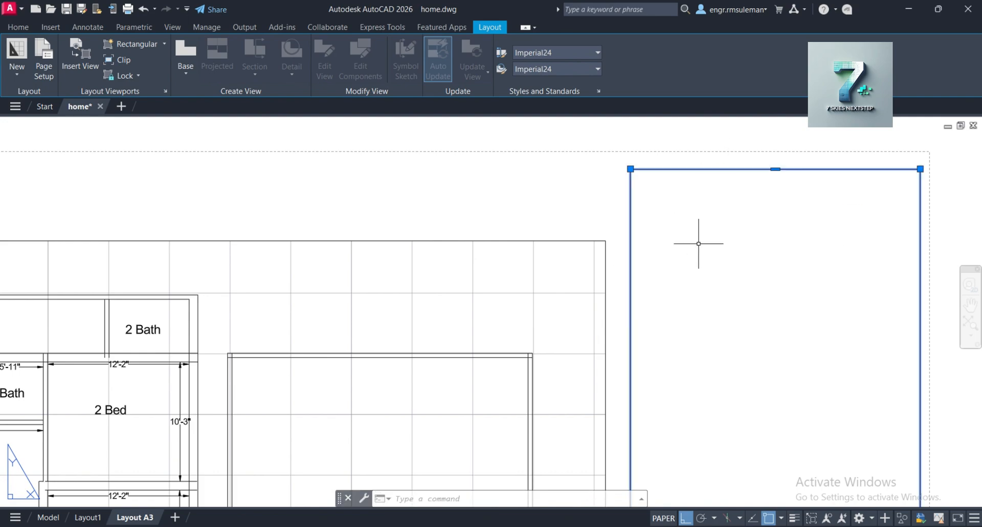
pyautogui.press('Return')
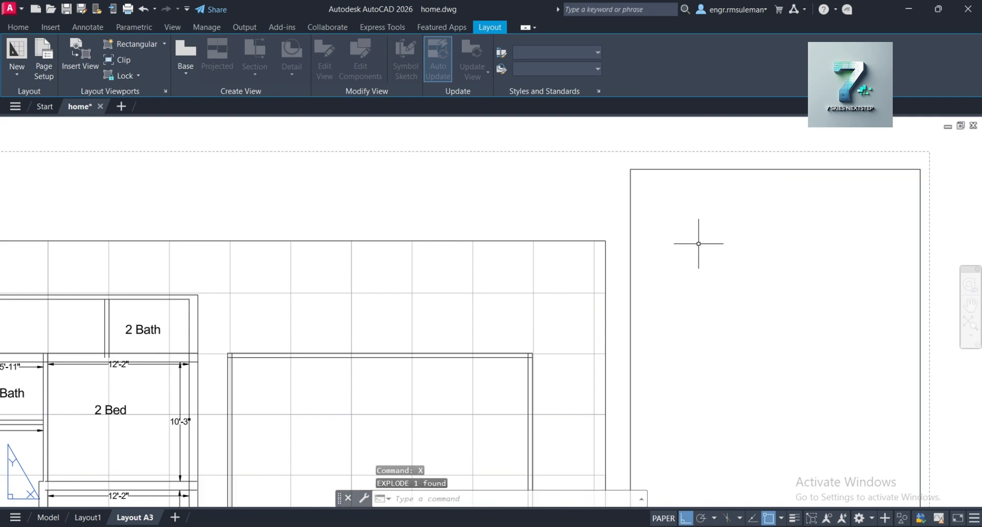
# - Offset the tall frame's top edge downward with the Through option to form a short top cell
pyautogui.click(750, 153)
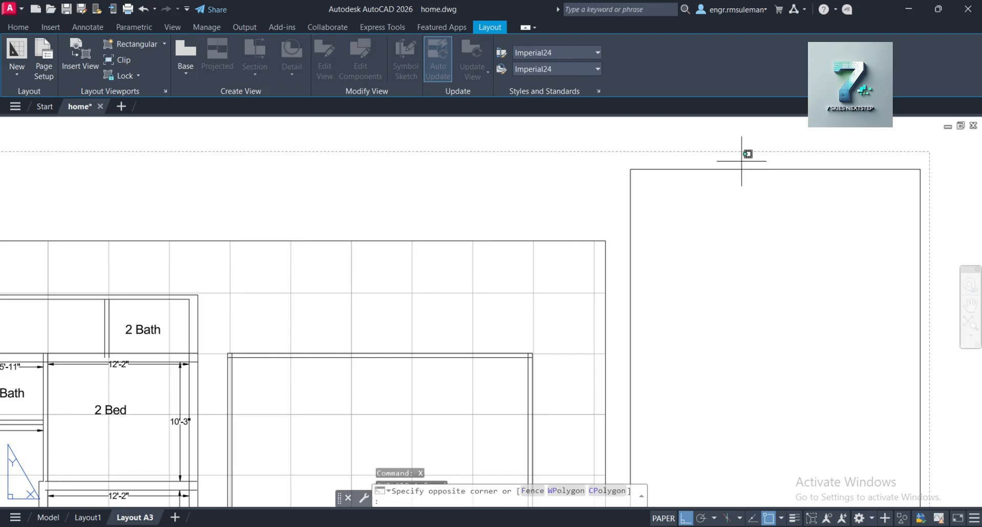
pyautogui.click(725, 208)
pyautogui.write('o')
pyautogui.press('Return')
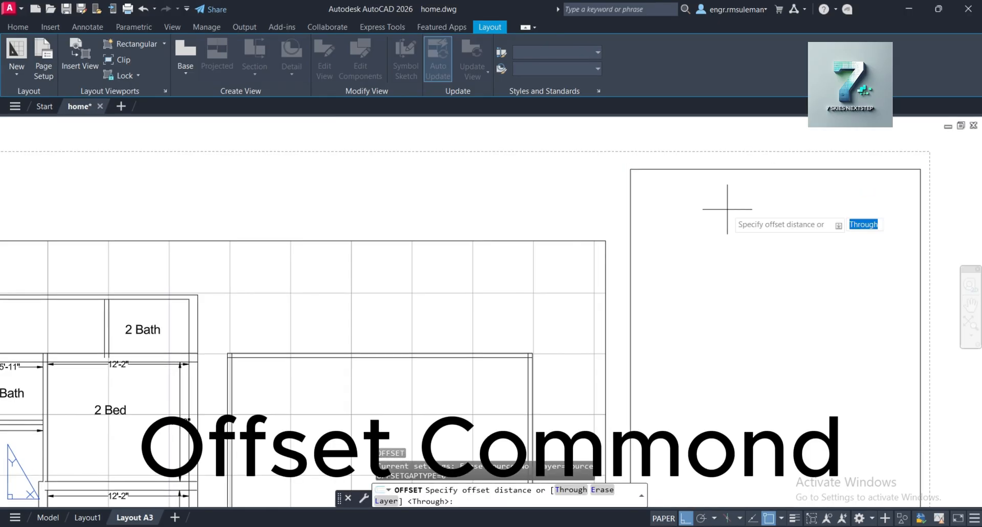
pyautogui.press('Return')
pyautogui.click(725, 169)
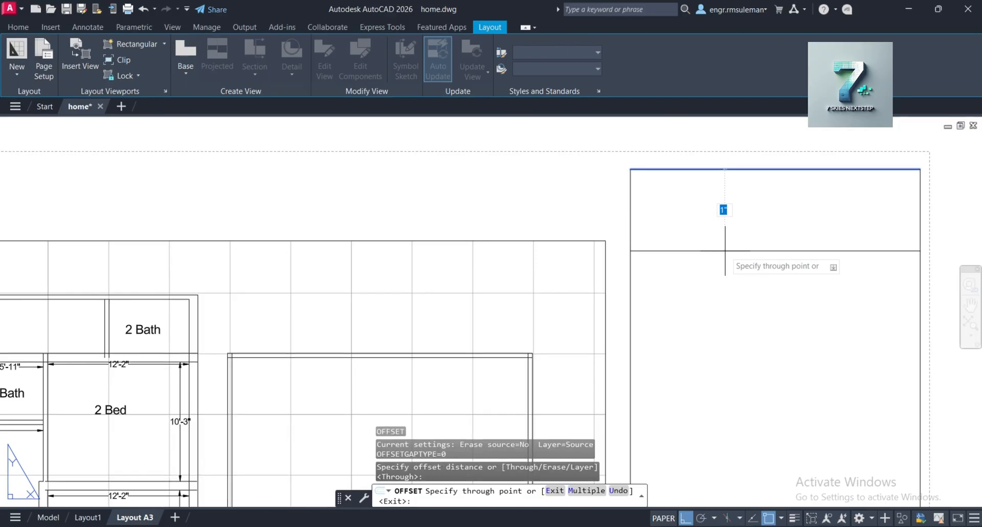
pyautogui.click(723, 304)
# - Offset two more divider lines down the frame, one forming a tall second cell and one a shorter third cell
pyautogui.scroll(-6, 736, 256)
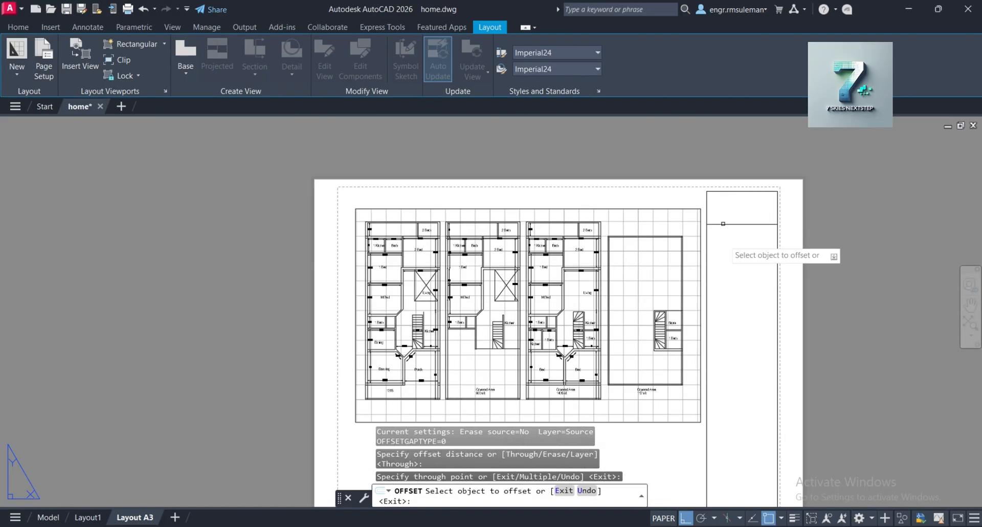
pyautogui.click(740, 224)
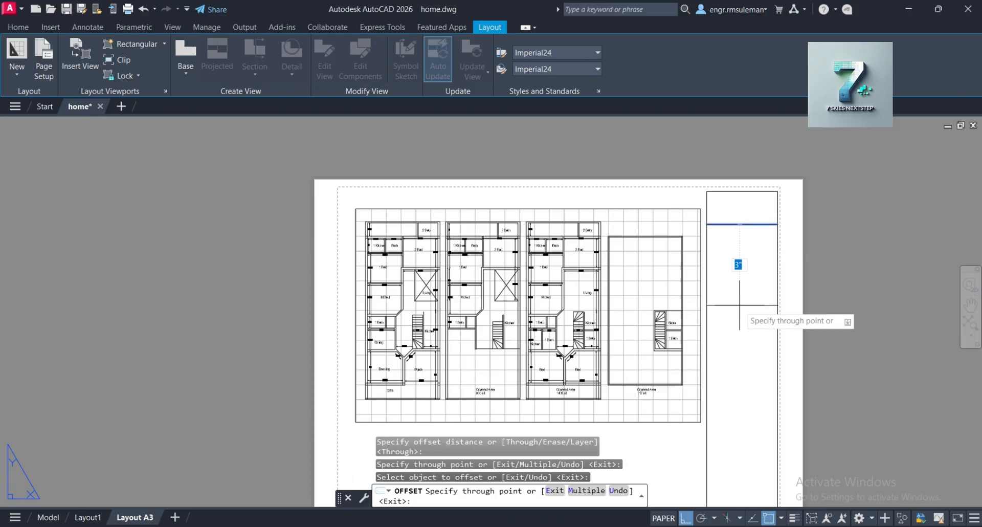
pyautogui.click(739, 330)
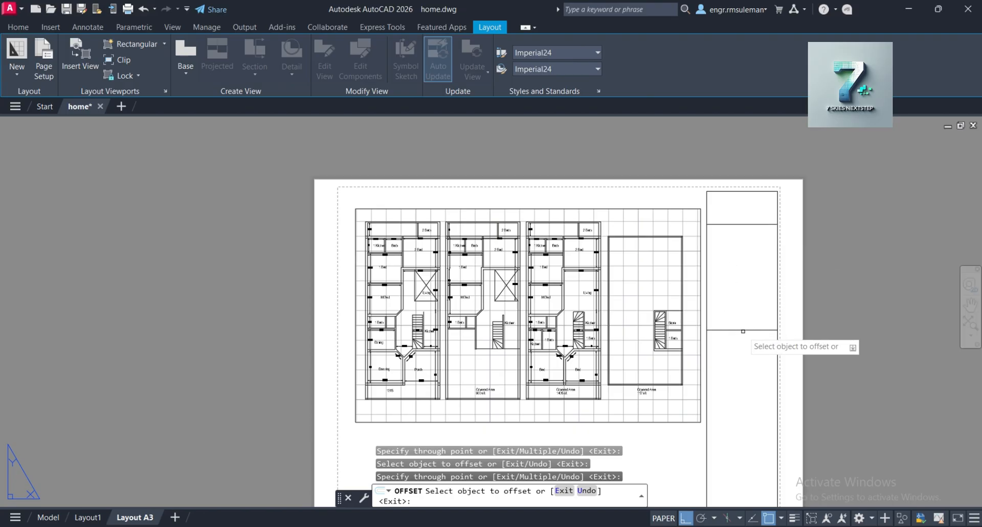
pyautogui.click(741, 329)
pyautogui.click(742, 378)
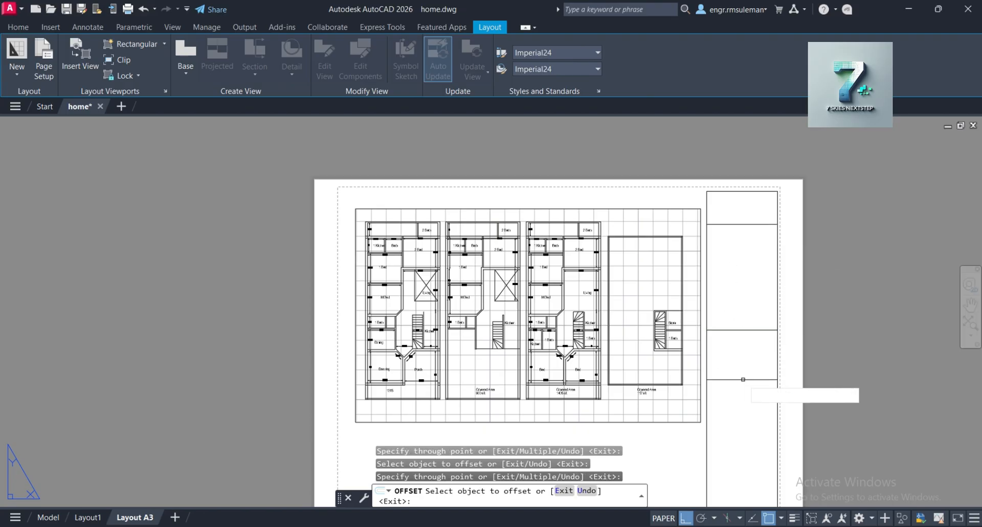
# - Offset two further divider lines into the lower part of the frame, completing six stacked cells, and end the Offset command
pyautogui.scroll(-2, 793, 263)
pyautogui.scroll(2, 755, 376)
pyautogui.scroll(2, 752, 371)
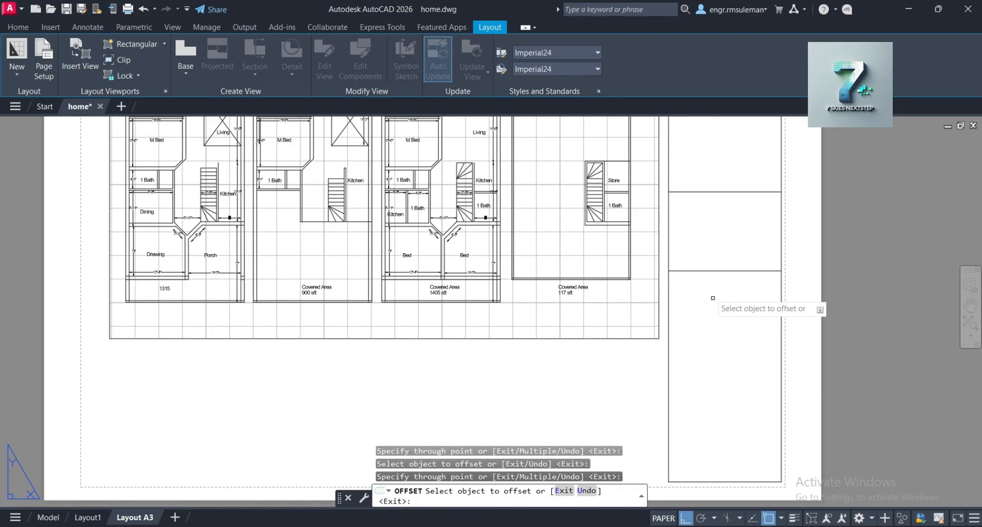
pyautogui.click(715, 270)
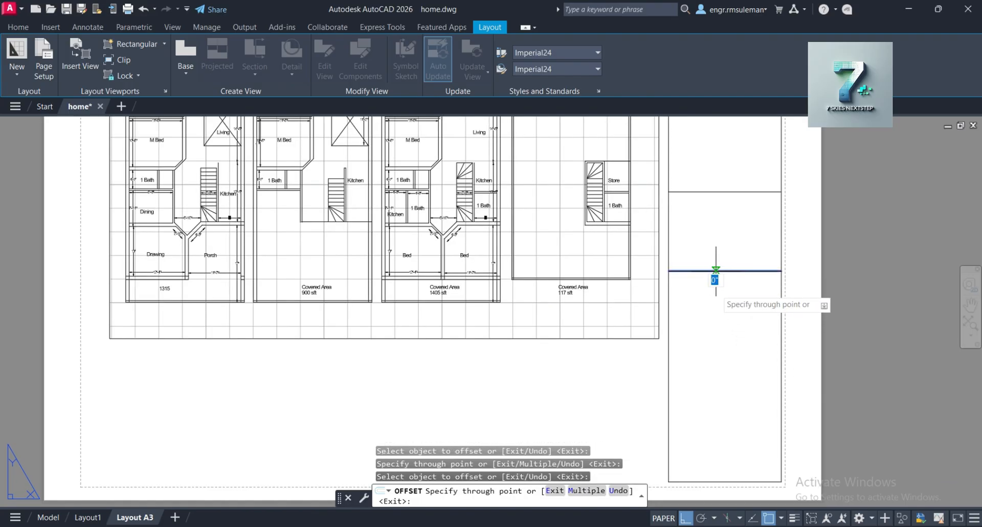
pyautogui.click(720, 339)
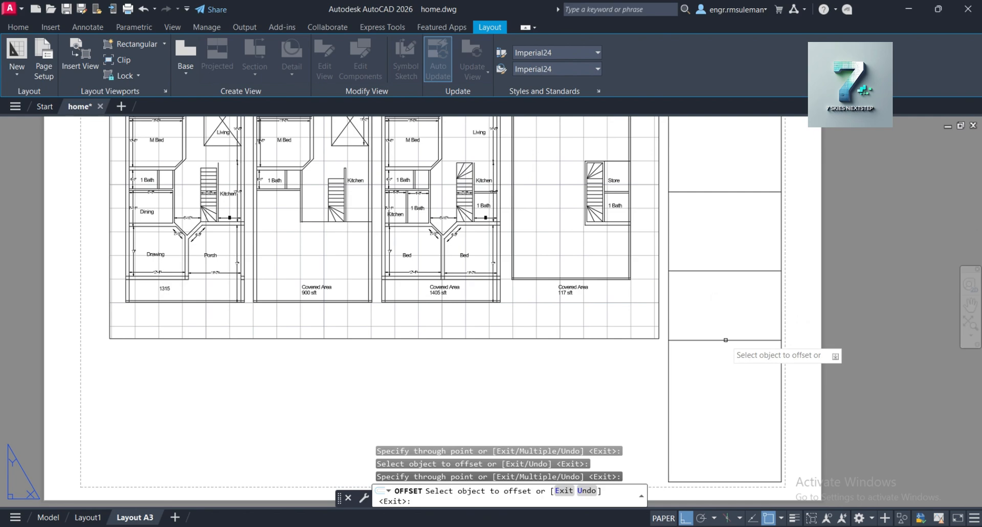
pyautogui.click(723, 340)
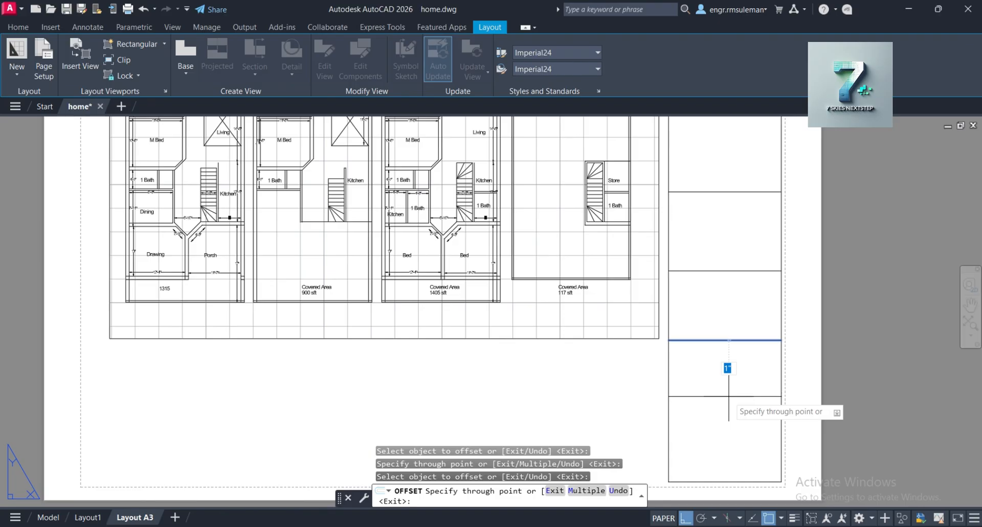
pyautogui.click(728, 397)
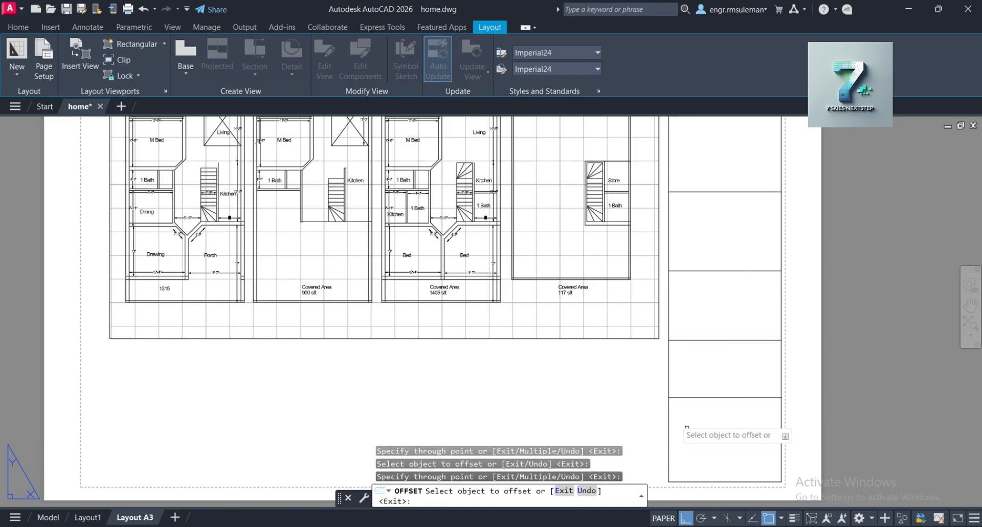
pyautogui.press('Escape')
# - Examine the divided title block column beside the viewport from its bottom cell to its top cell
pyautogui.scroll(-4, 732, 394)
pyautogui.scroll(6, 746, 380)
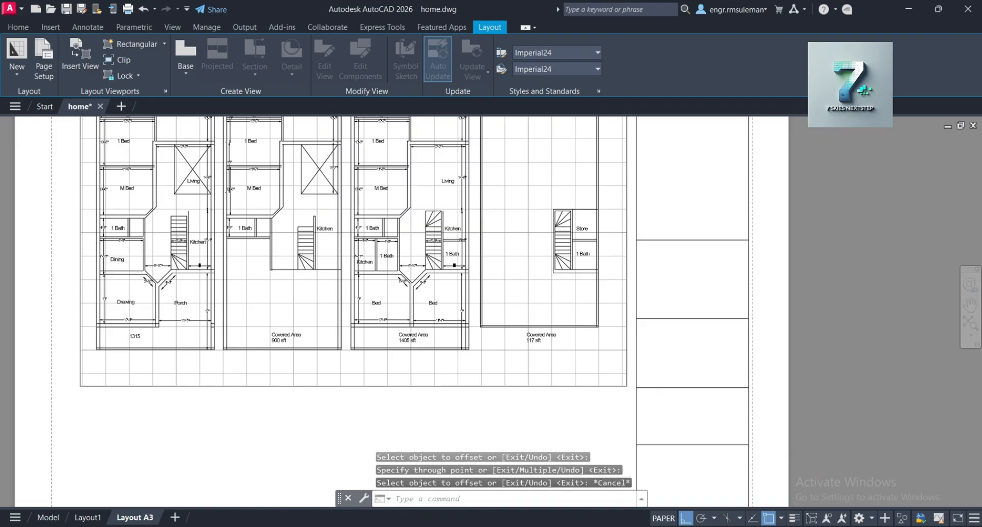
pyautogui.moveTo(667, 385); pyautogui.dragTo(661, 259, button='middle')
pyautogui.scroll(-8, 706, 344)
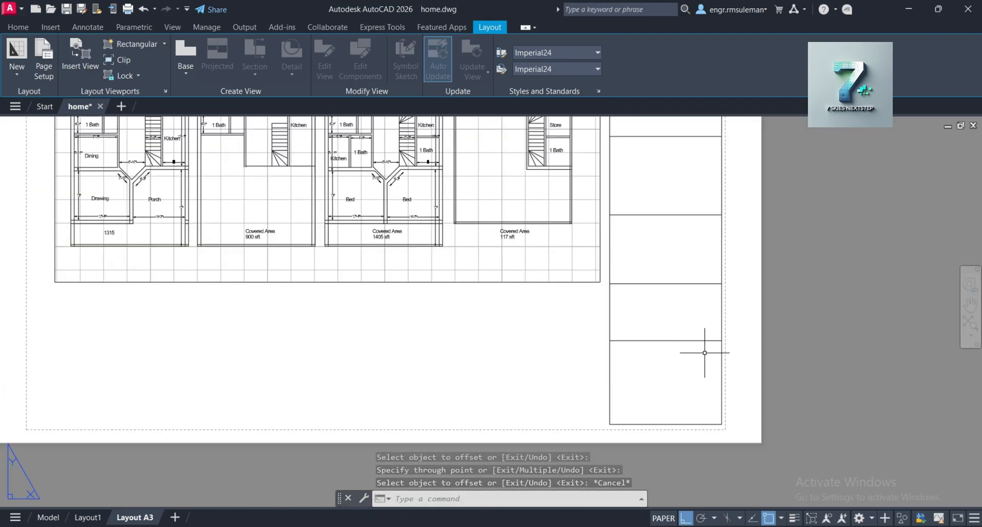
pyautogui.scroll(4, 692, 235)
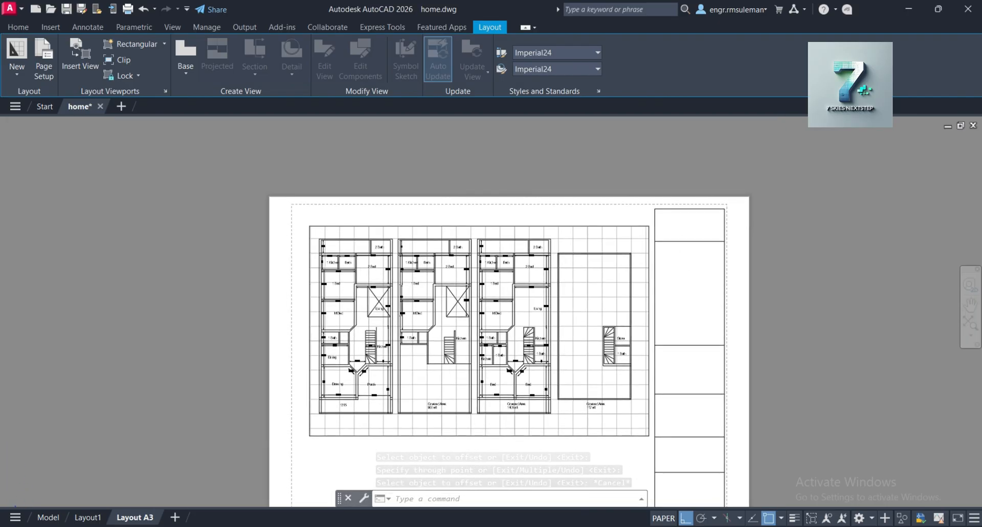
pyautogui.scroll(2, 680, 224)
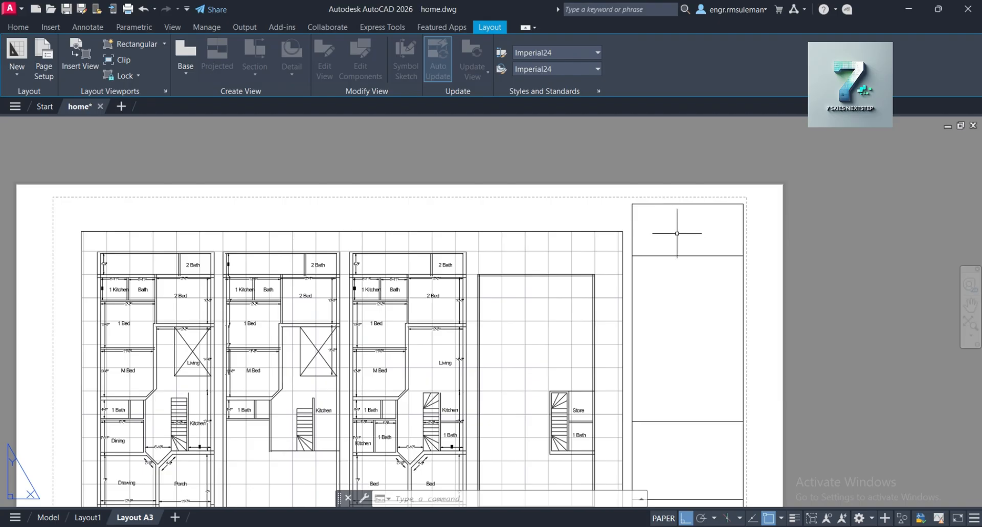
pyautogui.scroll(-3, 684, 212)
pyautogui.scroll(3, 692, 279)
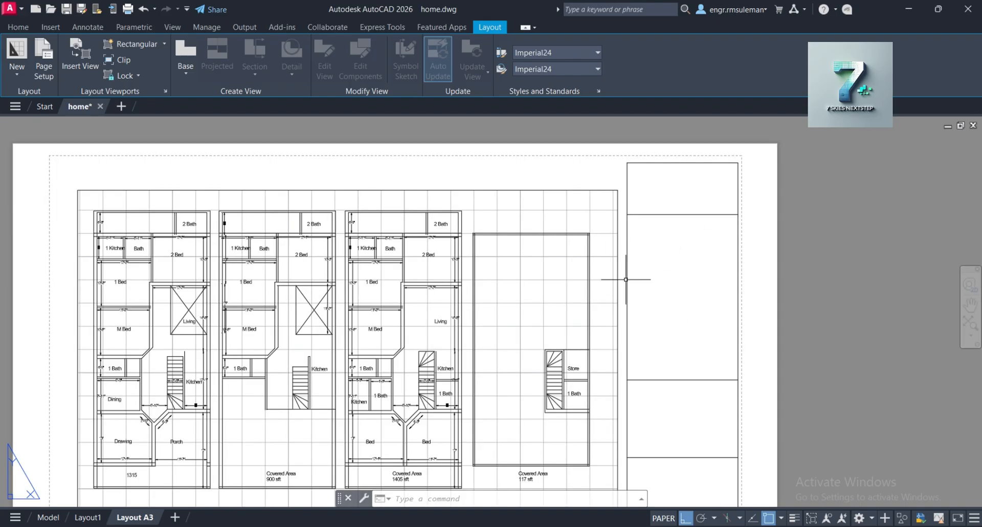
pyautogui.click(88, 26)
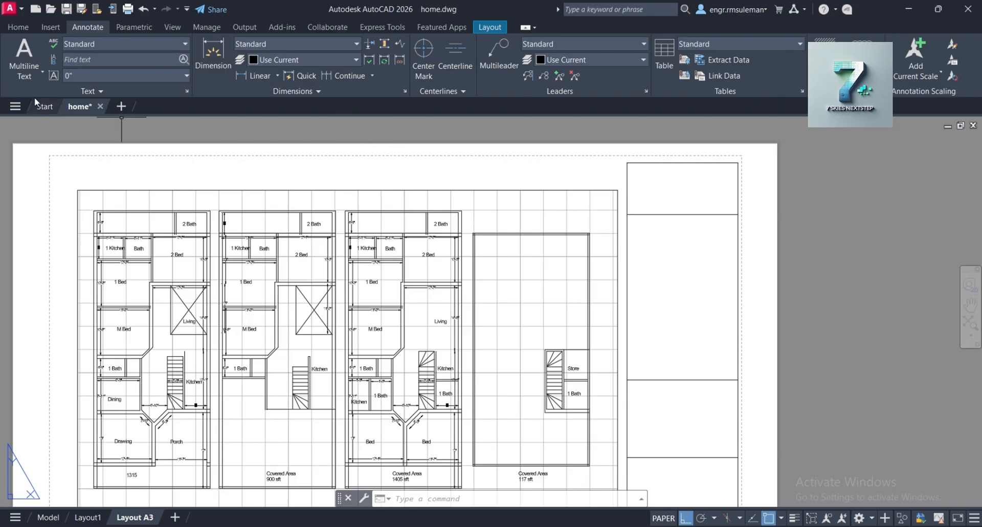
pyautogui.click(31, 73)
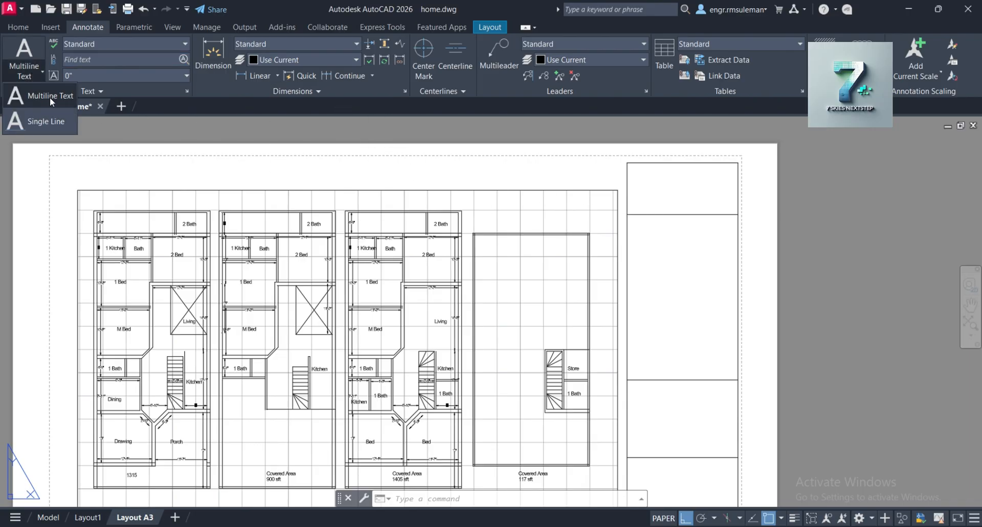
pyautogui.click(31, 104)
pyautogui.scroll(3, 634, 220)
pyautogui.scroll(-2, 642, 229)
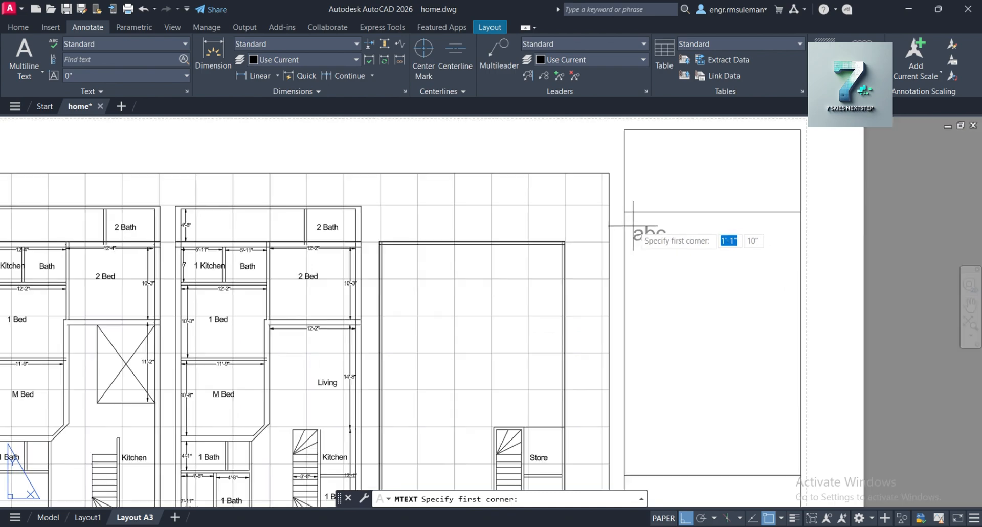
pyautogui.scroll(4, 644, 225)
pyautogui.press('Escape')
pyautogui.scroll(-5, 594, 199)
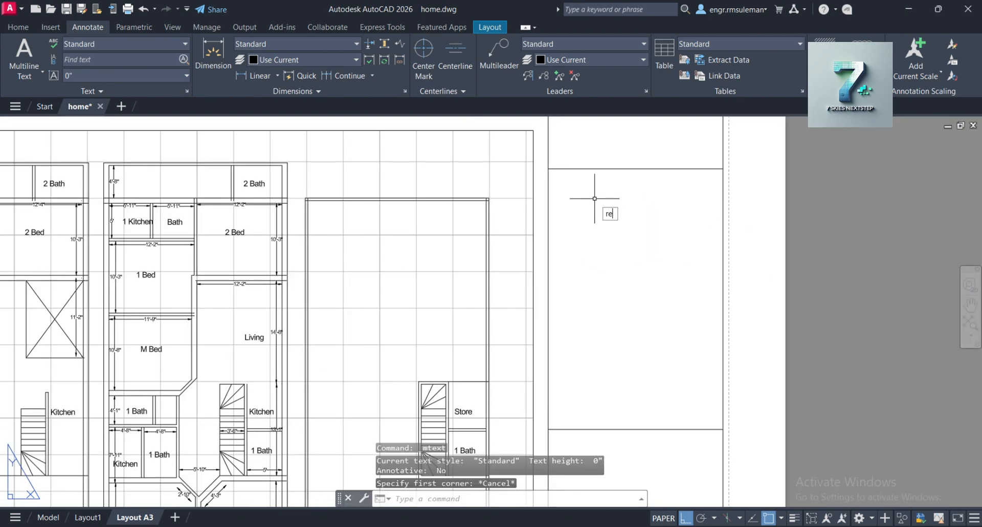
# - Draw a rectangle over the tall second cell of the title block column, from its upper-left to its lower-right corner
pyautogui.write('REC')
pyautogui.press('Return')
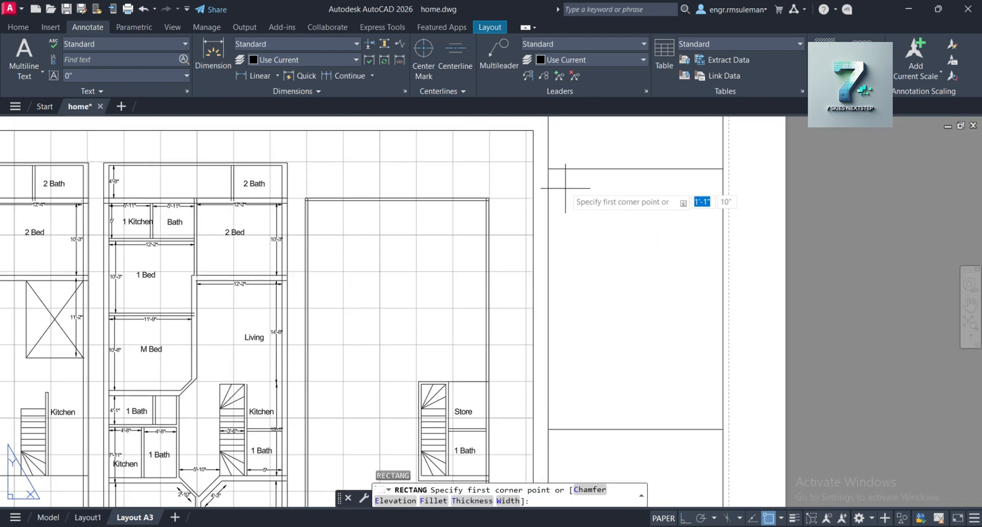
pyautogui.click(548, 168)
pyautogui.click(723, 429)
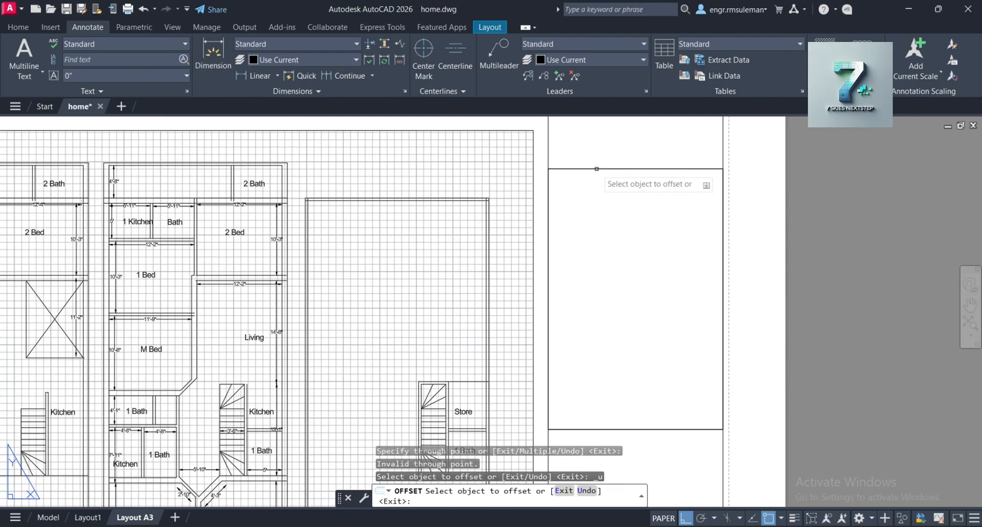
# - Offset the second cell's rectangle slightly inward with a through point to form an inner border, and end the Offset command
pyautogui.click(597, 169)
pyautogui.scroll(5, 596, 176)
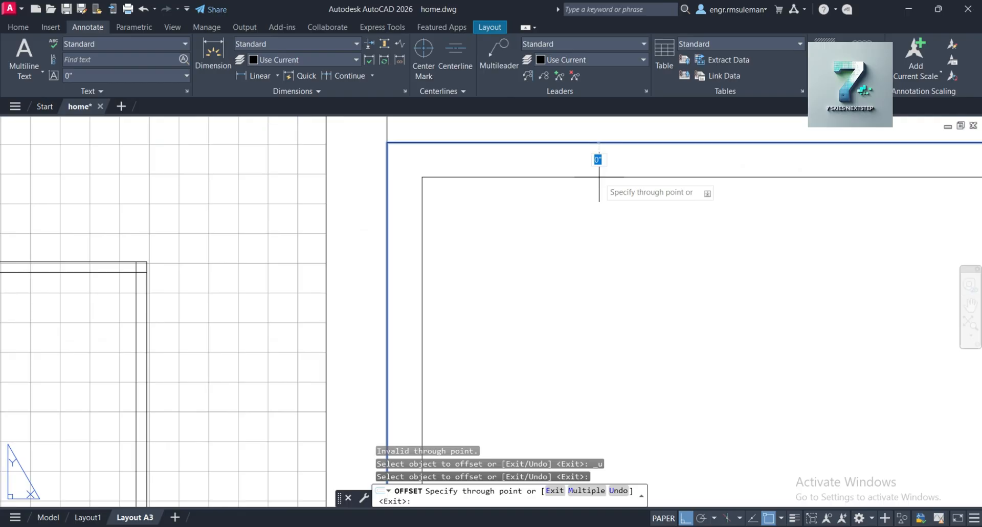
pyautogui.click(597, 146)
pyautogui.scroll(-5, 585, 190)
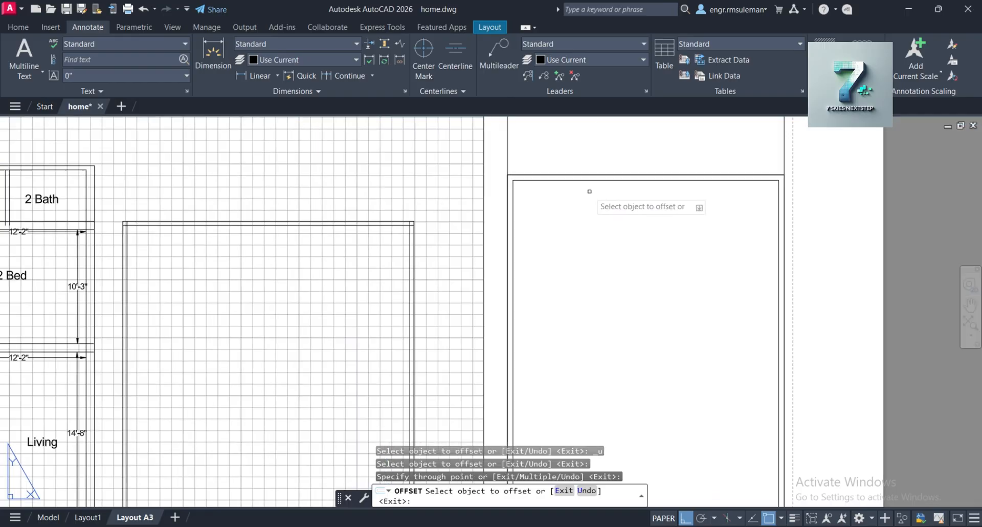
pyautogui.press('Escape')
# - Create a multiline text box spanning the second cell's inner border from its upper-left to its lower-right corner
pyautogui.scroll(-5, 610, 220)
pyautogui.scroll(3, 609, 222)
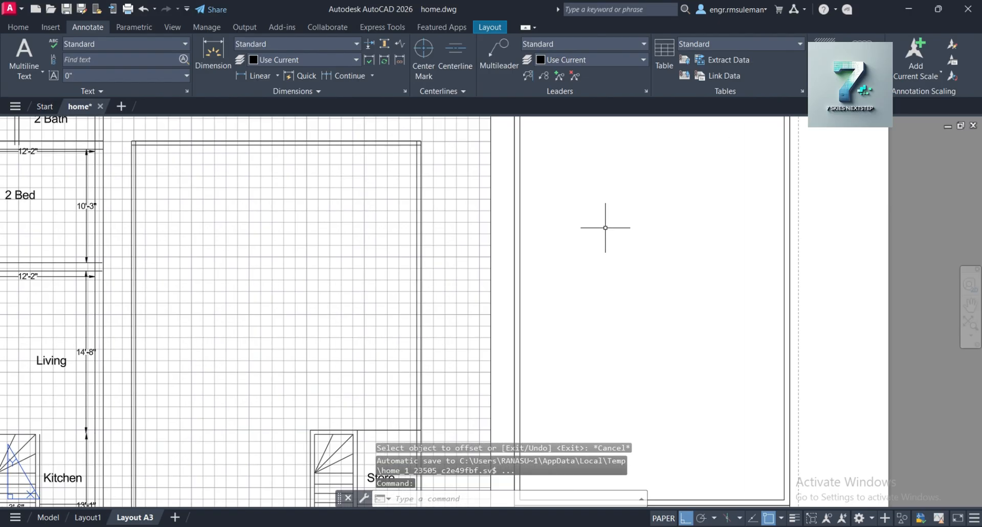
pyautogui.scroll(-2, 591, 217)
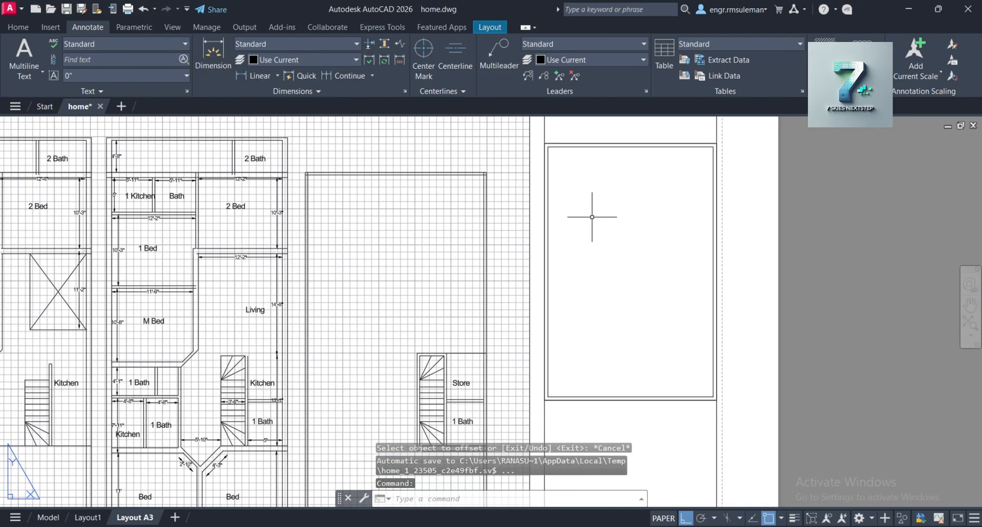
pyautogui.click(35, 75)
pyautogui.click(39, 97)
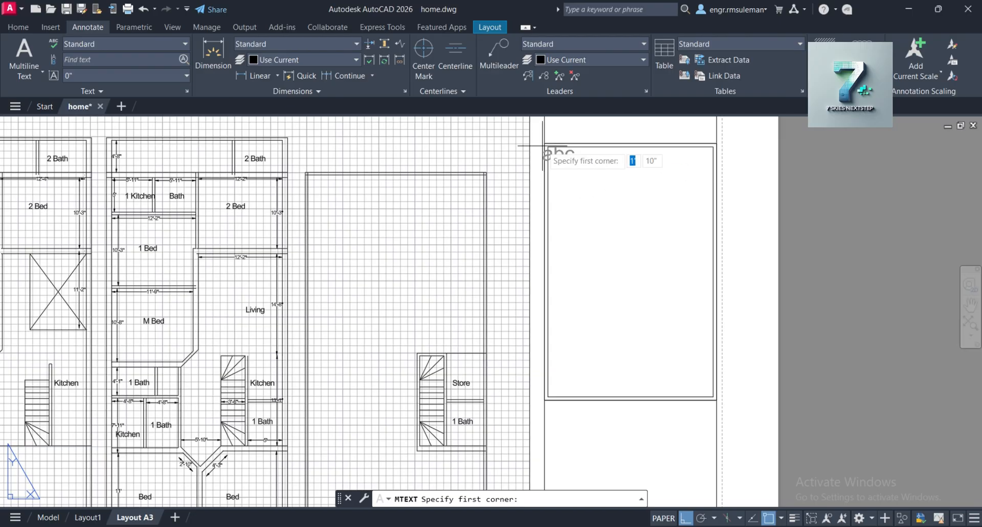
pyautogui.scroll(5, 542, 148)
pyautogui.click(629, 152)
pyautogui.scroll(-5, 491, 204)
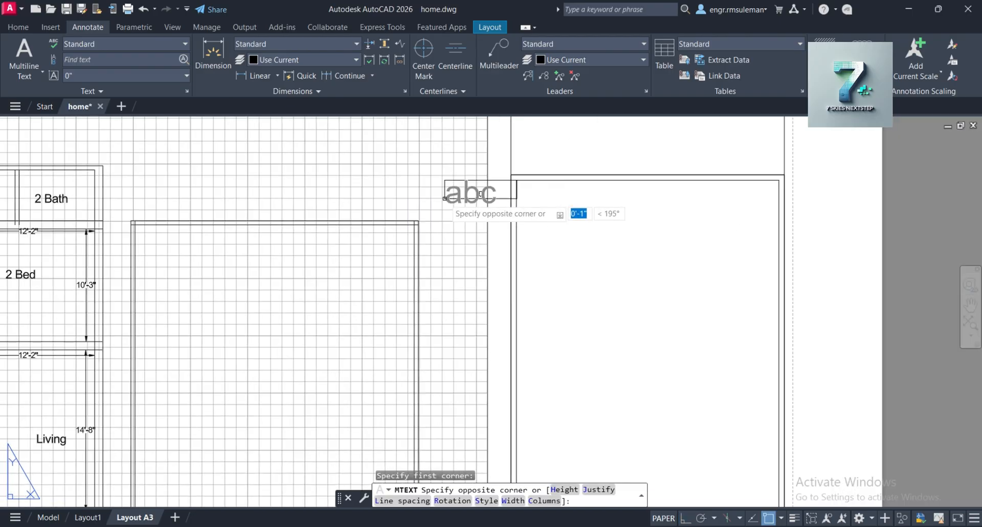
pyautogui.scroll(4, 501, 208)
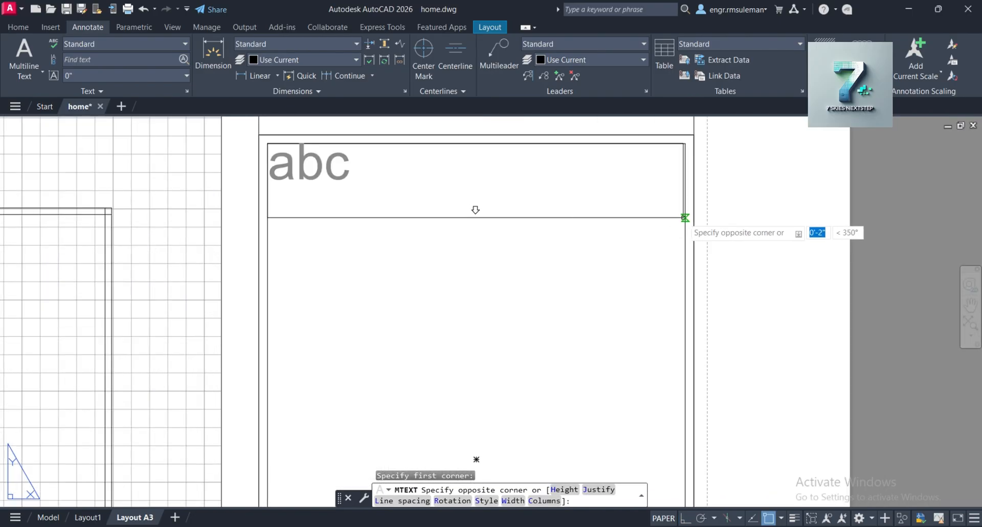
pyautogui.scroll(-5, 685, 222)
pyautogui.scroll(5, 681, 254)
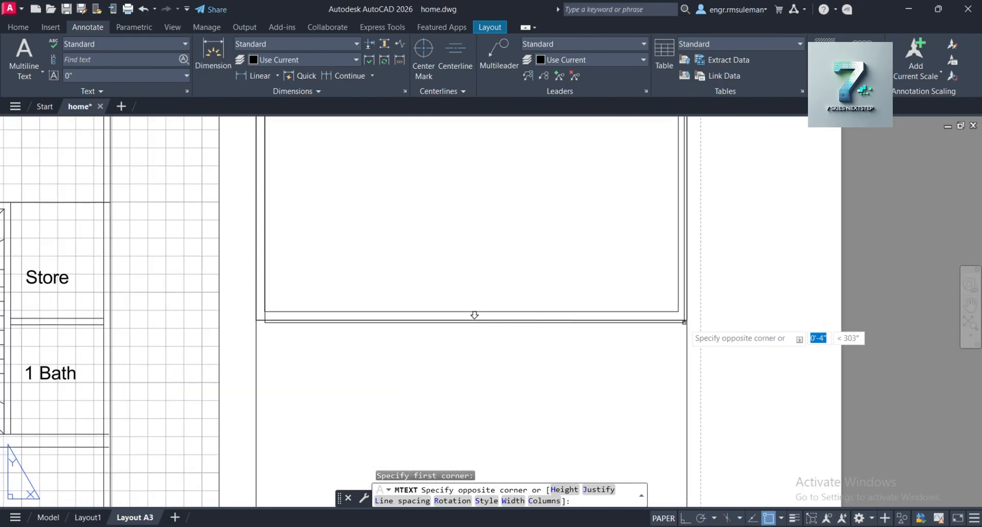
pyautogui.click(678, 310)
pyautogui.scroll(-5, 678, 311)
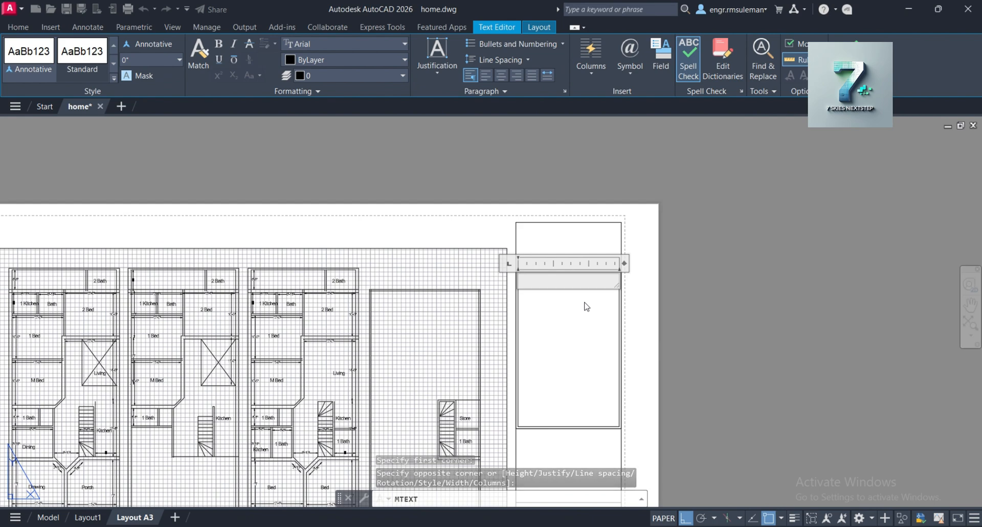
# - Enter the heading "General Note:" followed by the line "Exmaple text" in the second cell's text box
pyautogui.write('General Note')
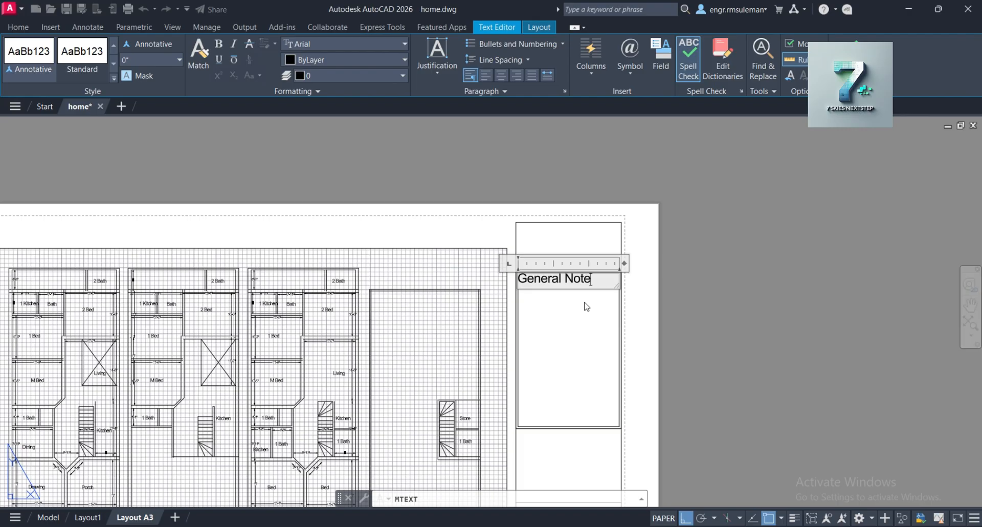
pyautogui.write(':')
pyautogui.press('Return')
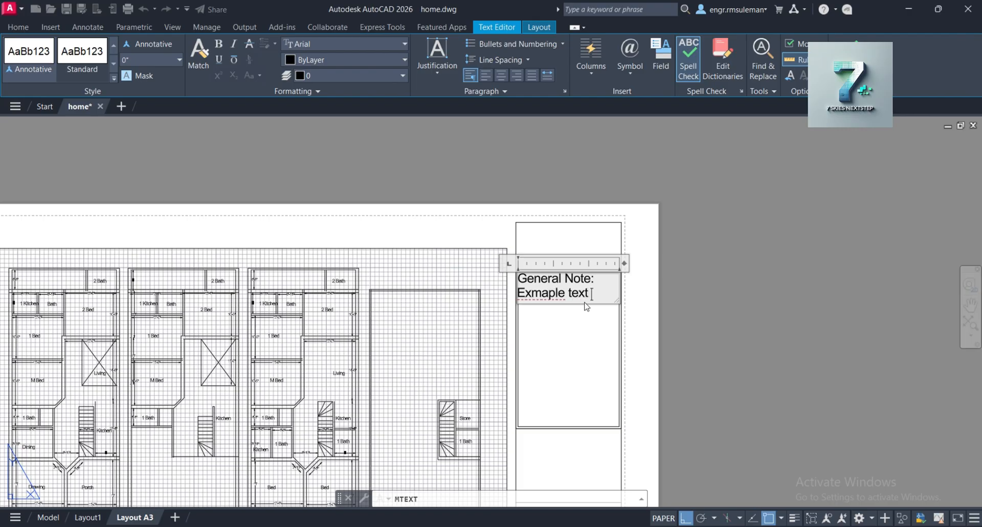
# - Add blank lines and the filler text "jasdh" below the example line, fit the text within the cell, and finish the text
pyautogui.press('Return')
pyautogui.press('Return')
pyautogui.press('Return')
pyautogui.press('Return')
pyautogui.press('Return')
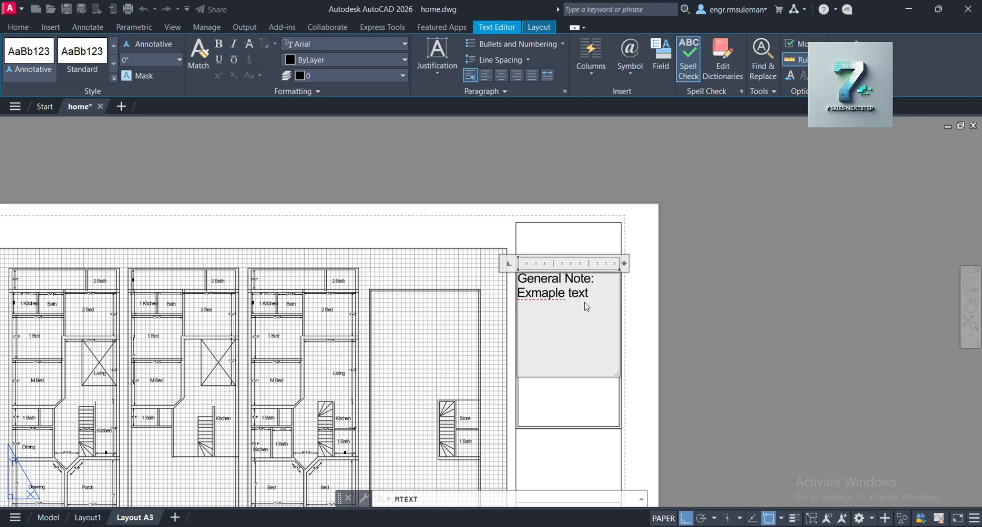
pyautogui.write('jasdh')
pyautogui.press('Return')
pyautogui.press('Return')
pyautogui.press('Return')
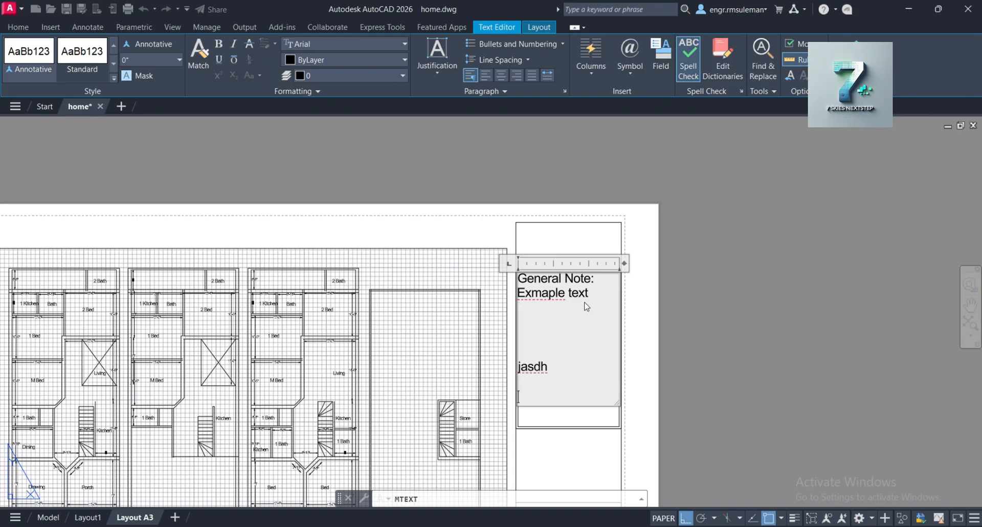
pyautogui.press('Return')
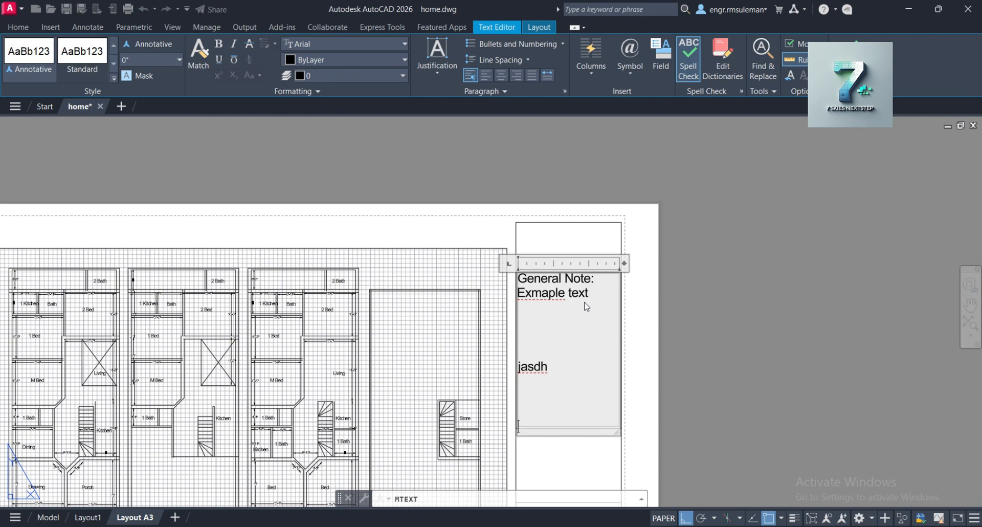
pyautogui.press('BackSpace')
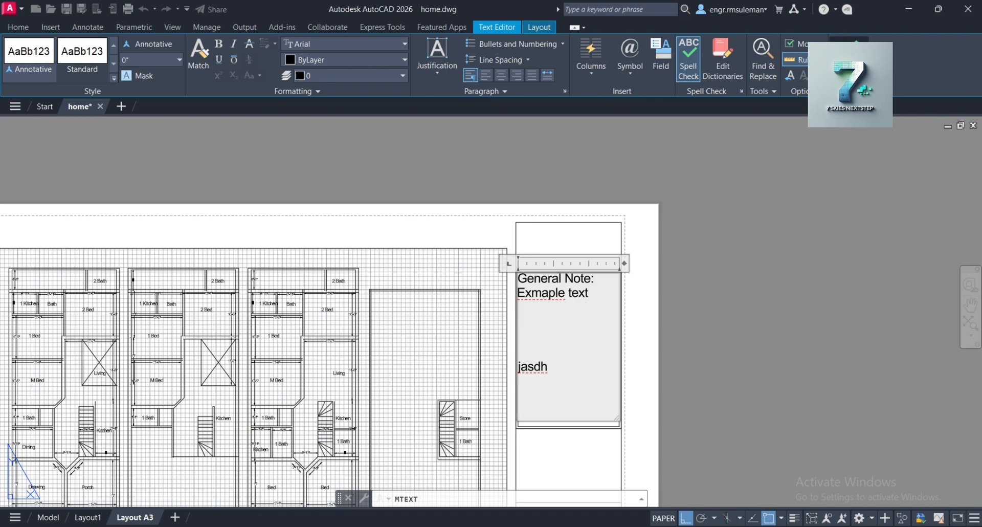
pyautogui.click(773, 197)
# - Copy the general note text from the second cell's upper-left outer corner to the third cell's upper-left corner
pyautogui.scroll(-2, 582, 320)
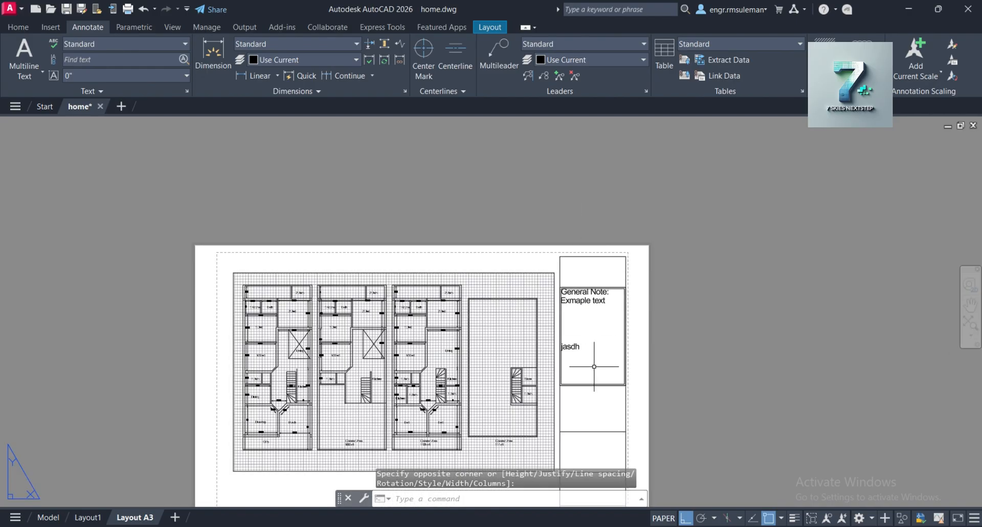
pyautogui.scroll(2, 609, 317)
pyautogui.scroll(2, 572, 195)
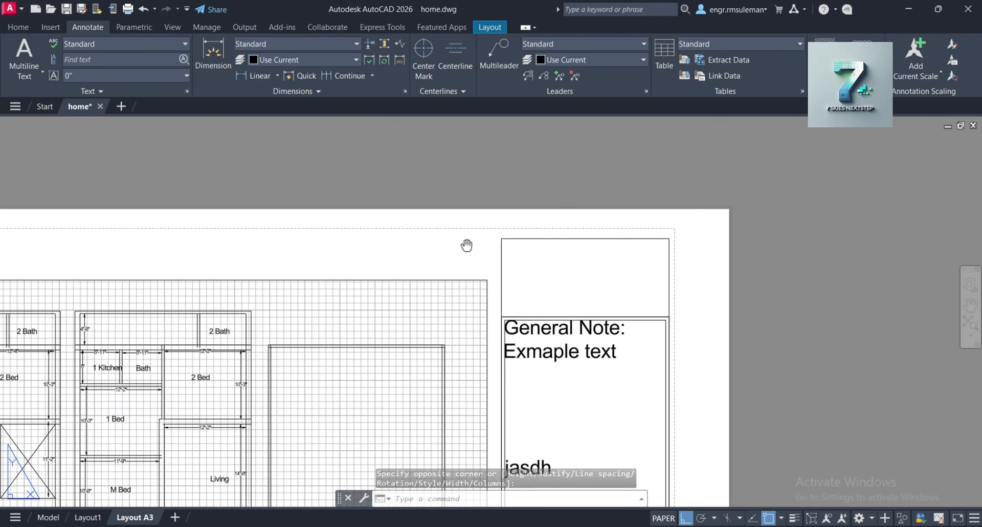
pyautogui.moveTo(467, 246); pyautogui.dragTo(439, 87, button='middle')
pyautogui.click(477, 207)
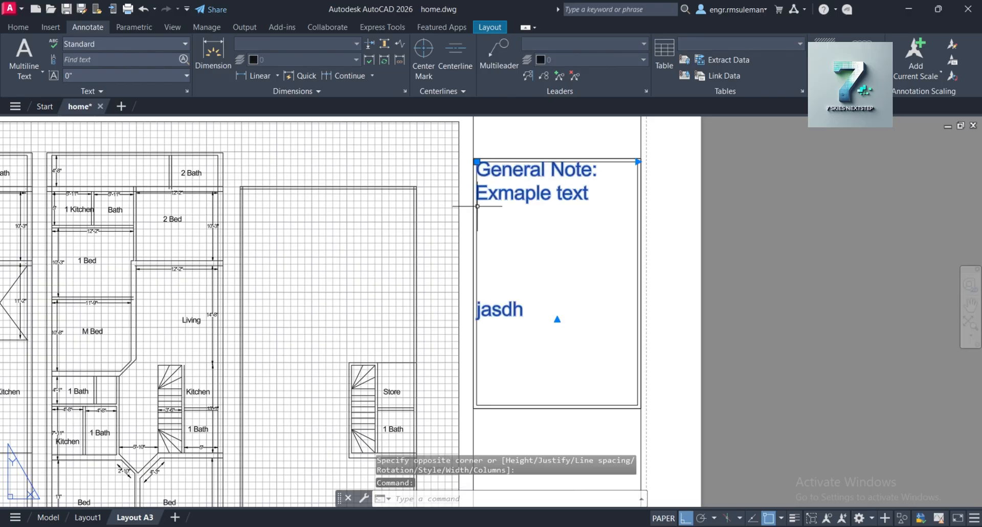
pyautogui.write('o')
pyautogui.press('Return')
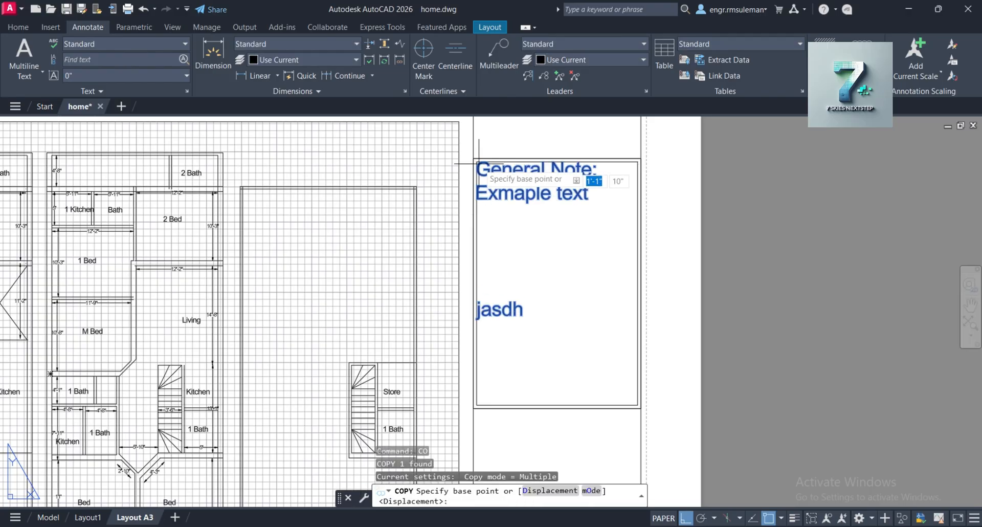
pyautogui.scroll(6, 466, 165)
pyautogui.click(414, 154)
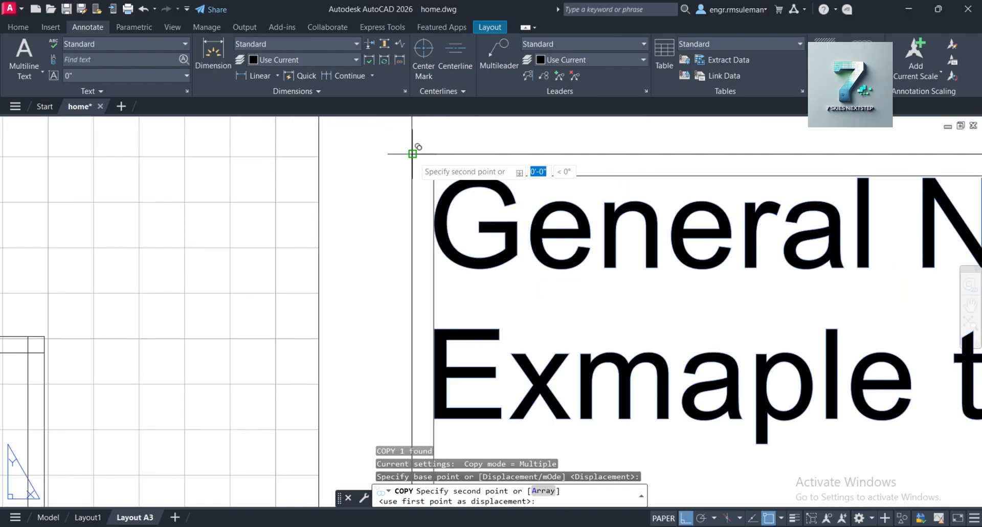
pyautogui.scroll(-6, 462, 156)
pyautogui.scroll(7, 515, 186)
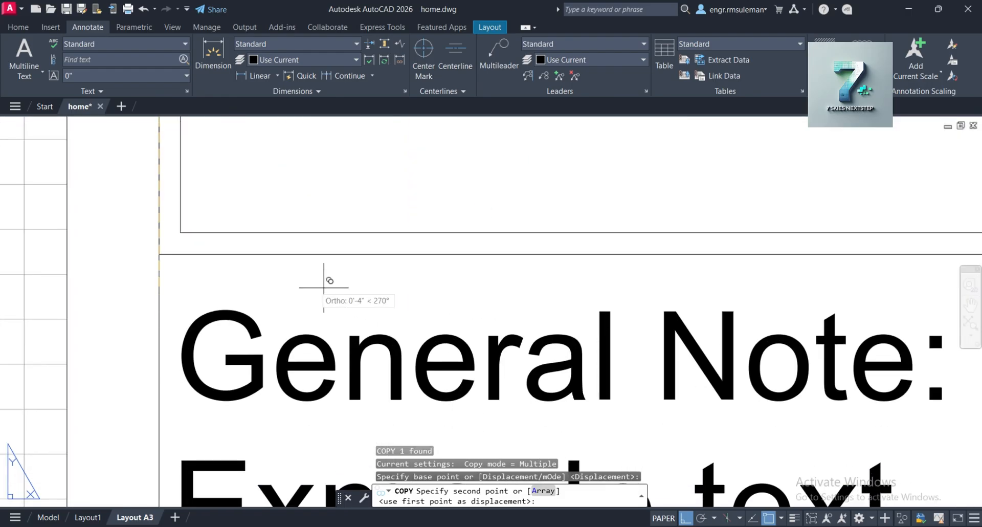
pyautogui.click(159, 255)
# - Place further copies of the note text at the upper-left corners of the fourth, fifth and sixth cells, and end the Copy command
pyautogui.scroll(-8, 354, 163)
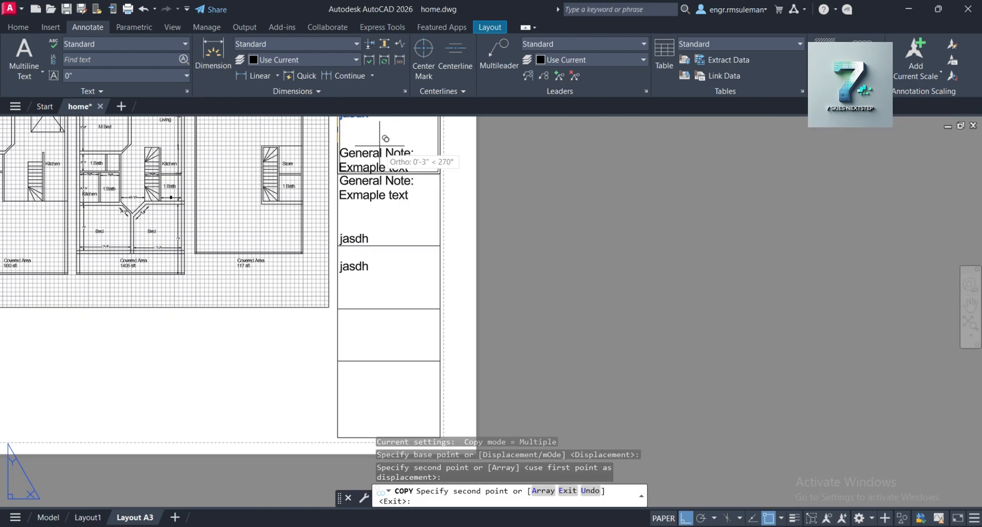
pyautogui.scroll(2, 346, 260)
pyautogui.scroll(2, 351, 260)
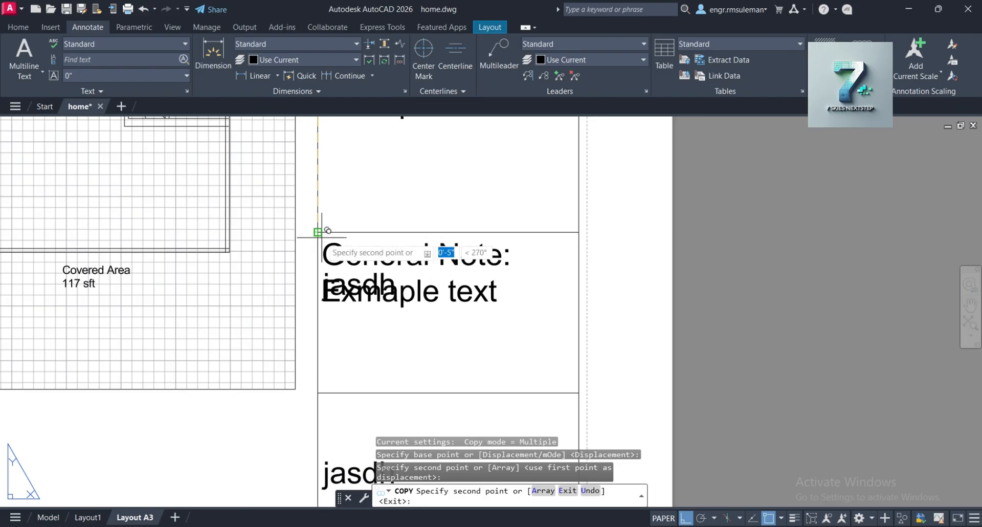
pyautogui.click(319, 231)
pyautogui.scroll(-6, 387, 200)
pyautogui.scroll(7, 376, 215)
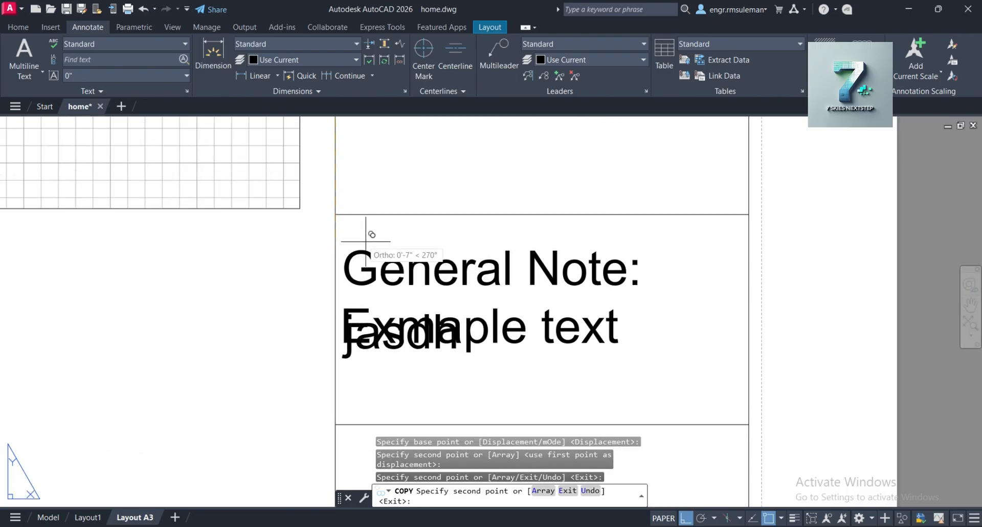
pyautogui.click(336, 214)
pyautogui.scroll(-8, 336, 214)
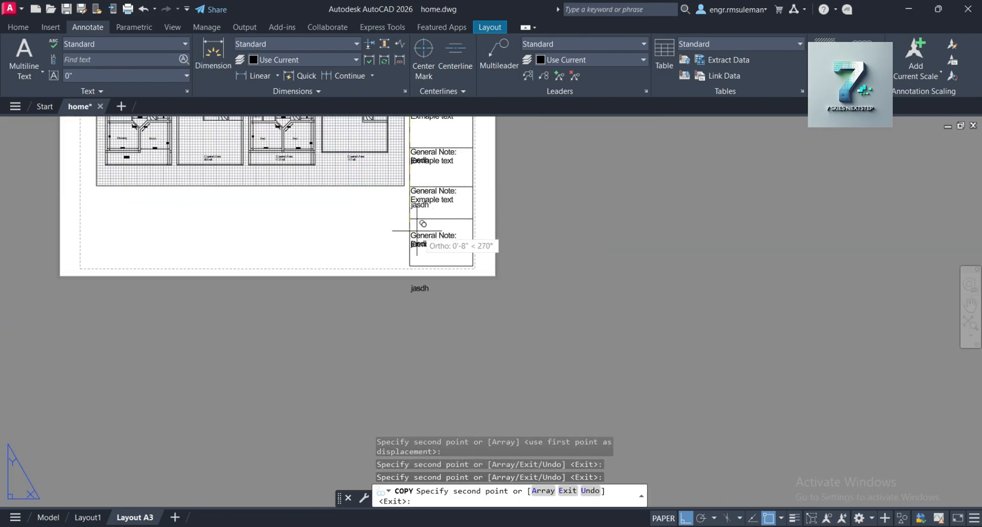
pyautogui.scroll(8, 409, 225)
pyautogui.click(403, 167)
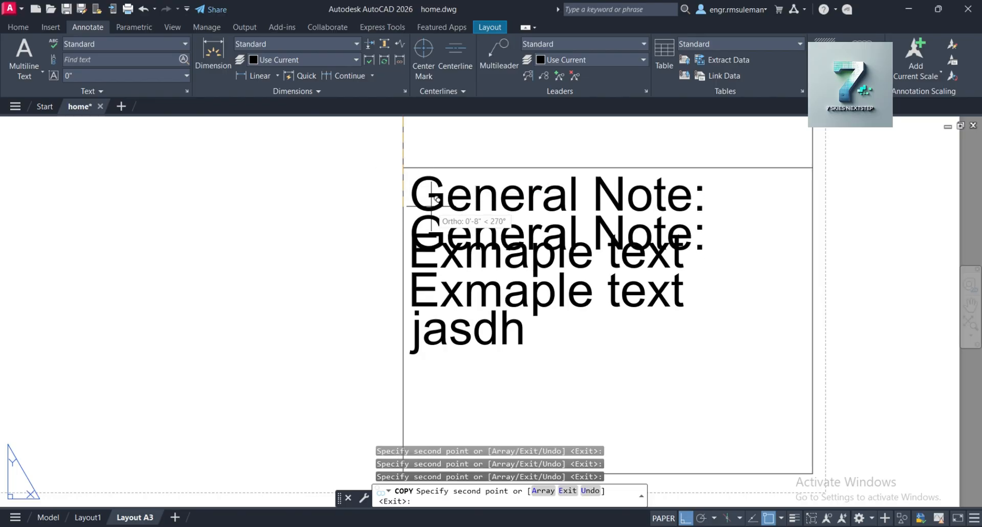
pyautogui.press('Escape')
# - Replace the copied note text in the third cell with "Project Detail:" and finish editing
pyautogui.click(476, 253)
pyautogui.write('Project Detail:')
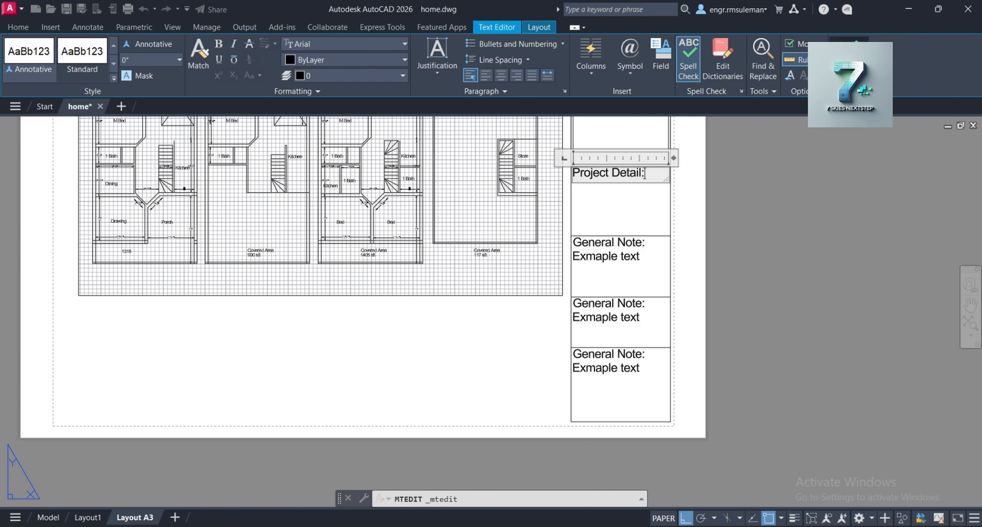
pyautogui.click(853, 62)
pyautogui.scroll(-4, 659, 328)
pyautogui.scroll(4, 640, 235)
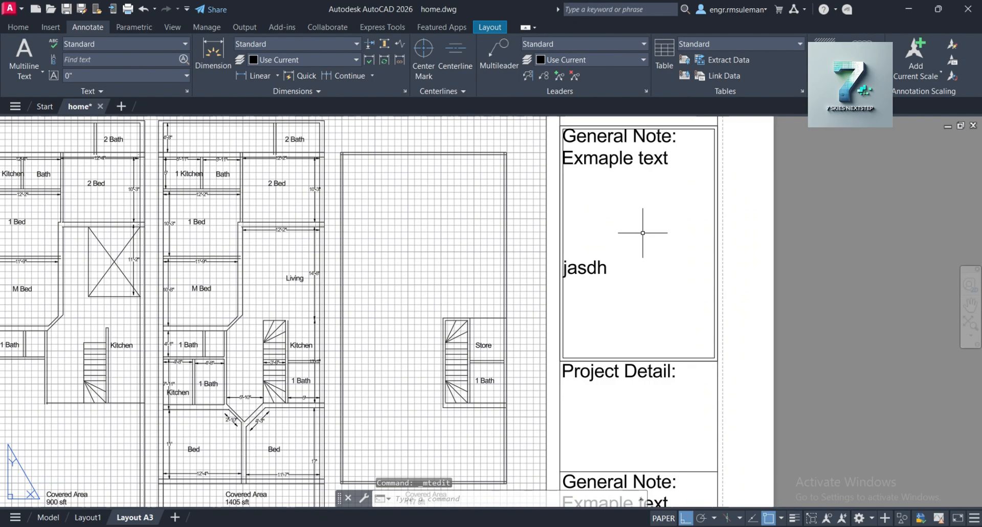
pyautogui.scroll(-2, 654, 243)
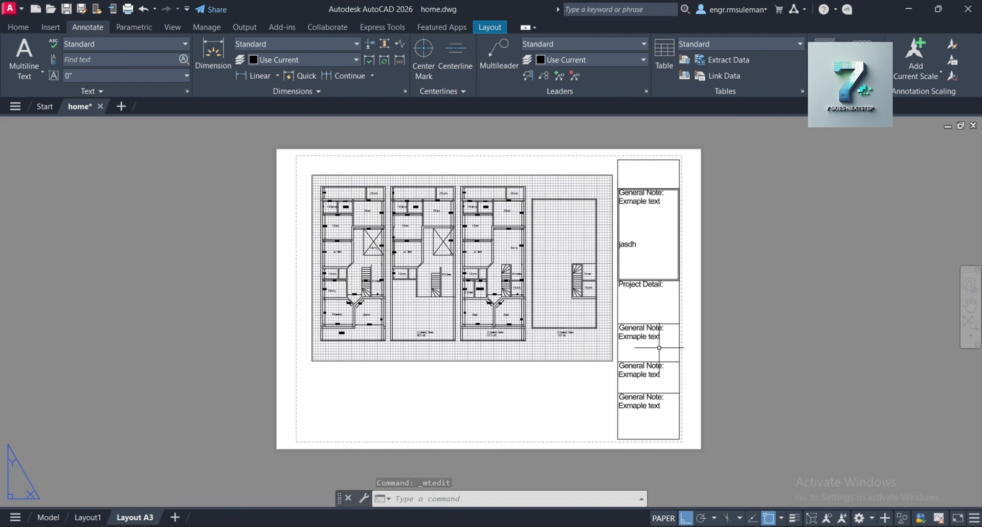
# - Replace the note heading in the fourth cell with "Client:" and in the fifth cell with "Revisions:"
pyautogui.scroll(2, 659, 347)
pyautogui.click(637, 319)
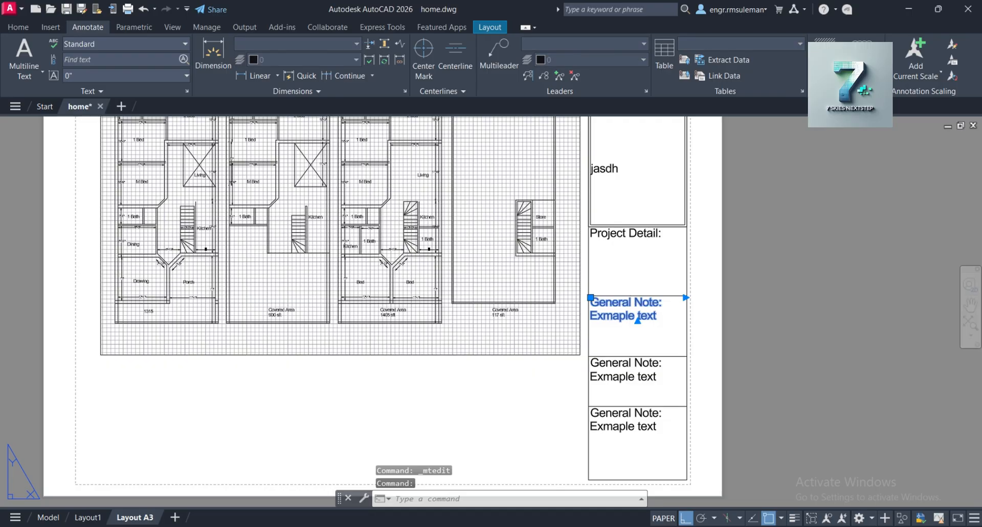
pyautogui.doubleClick(638, 317)
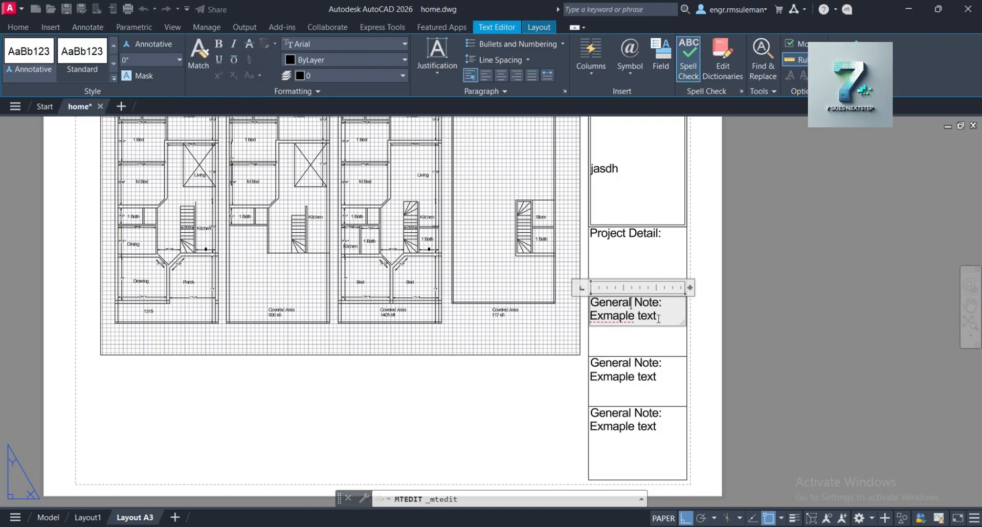
pyautogui.scroll(2, 659, 318)
pyautogui.moveTo(656, 315); pyautogui.dragTo(561, 316)
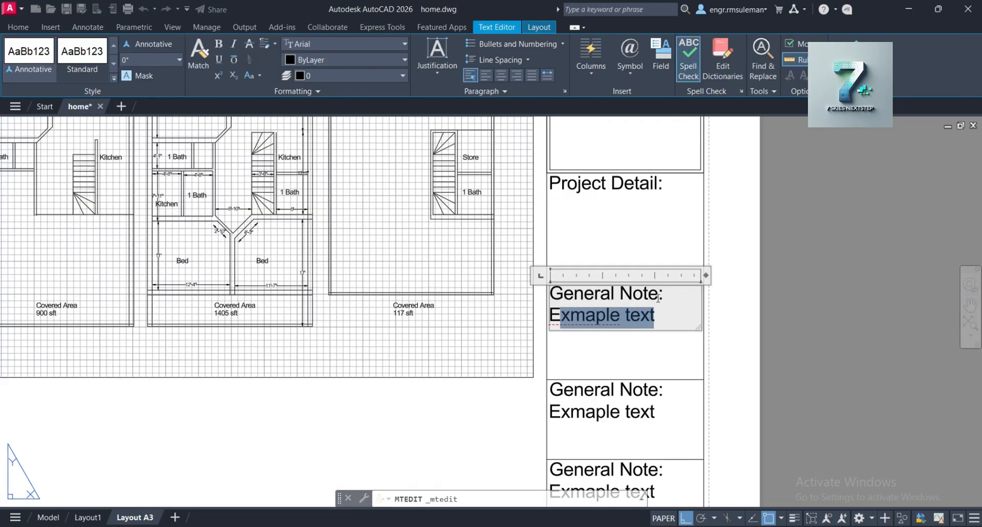
pyautogui.moveTo(660, 294); pyautogui.dragTo(578, 280)
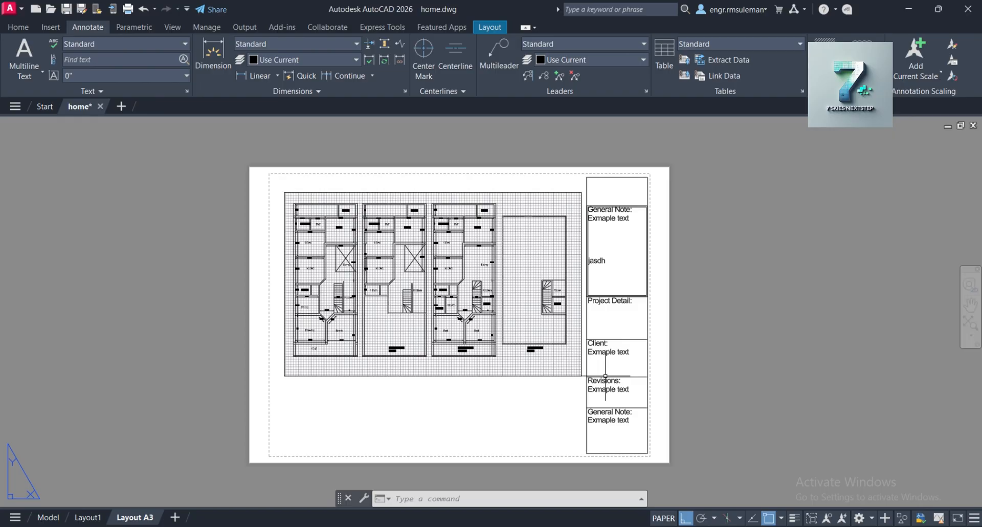
# - Attach the LOGO Small image from the desktop with a relative path, specifying its insertion point and scale on-screen
pyautogui.scroll(1, 624, 175)
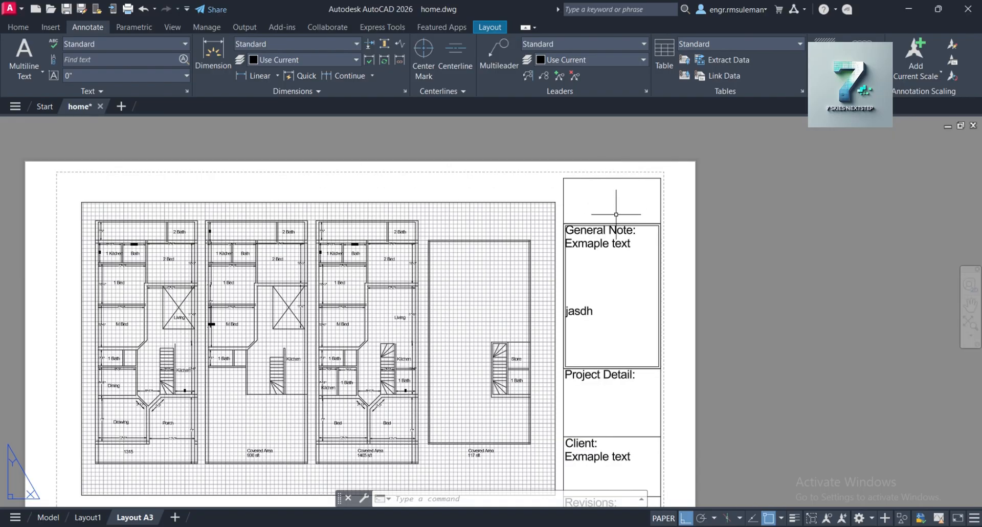
pyautogui.click(51, 28)
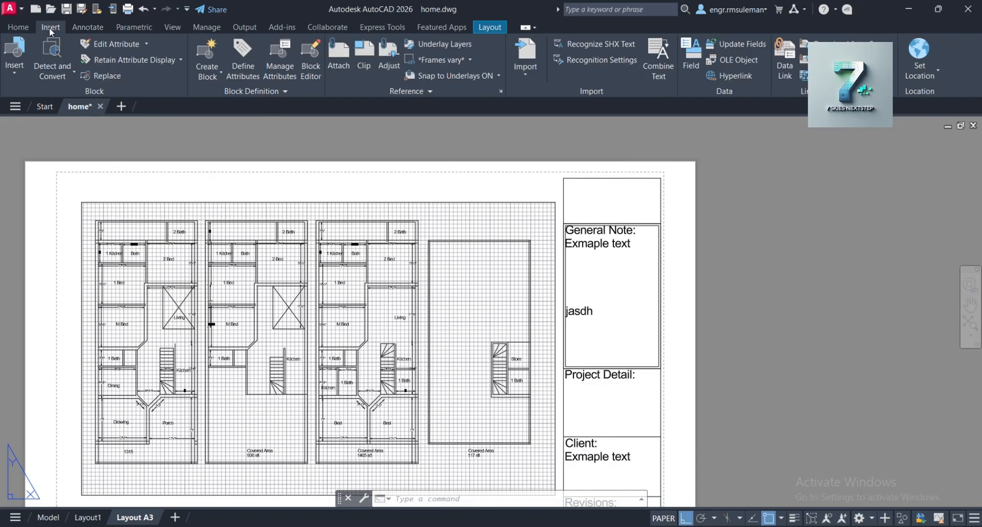
pyautogui.scroll(1, 499, 165)
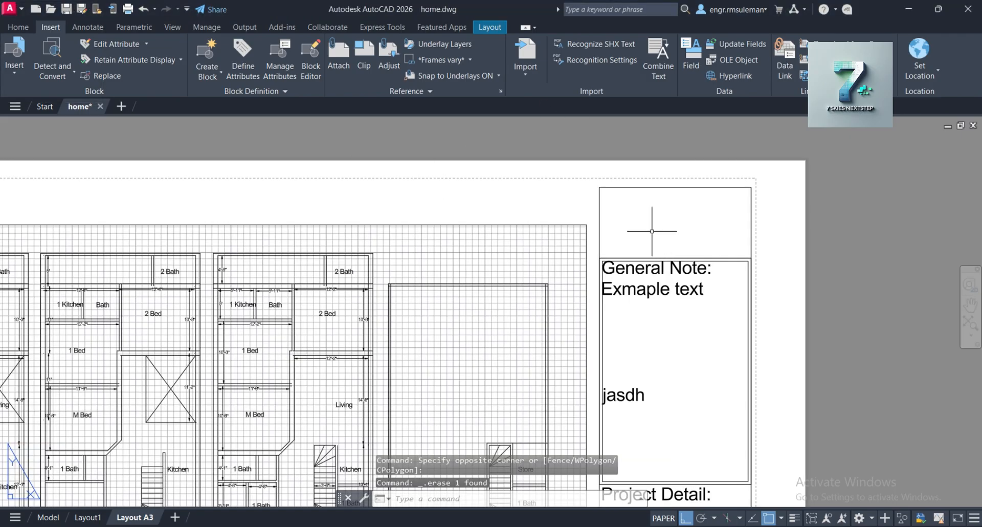
pyautogui.click(547, 205)
pyautogui.click(412, 208)
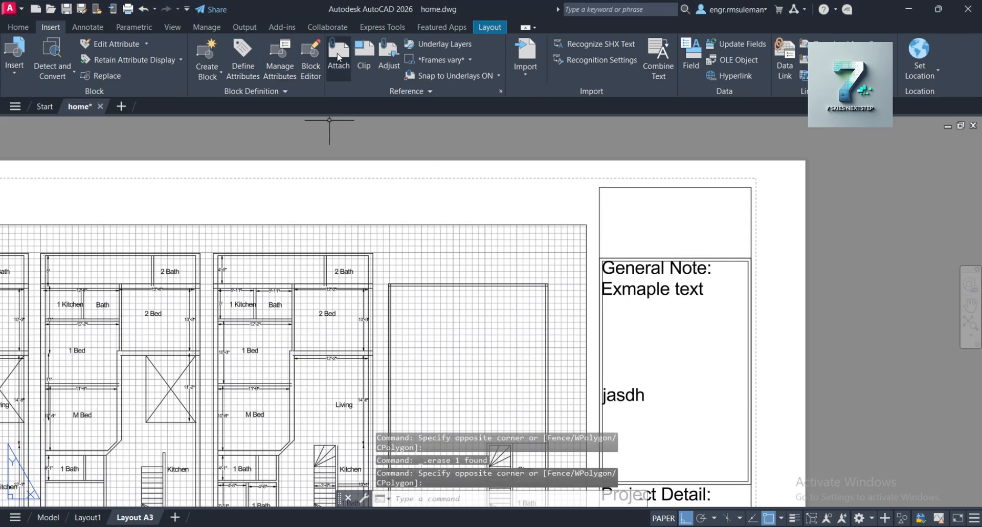
pyautogui.click(344, 69)
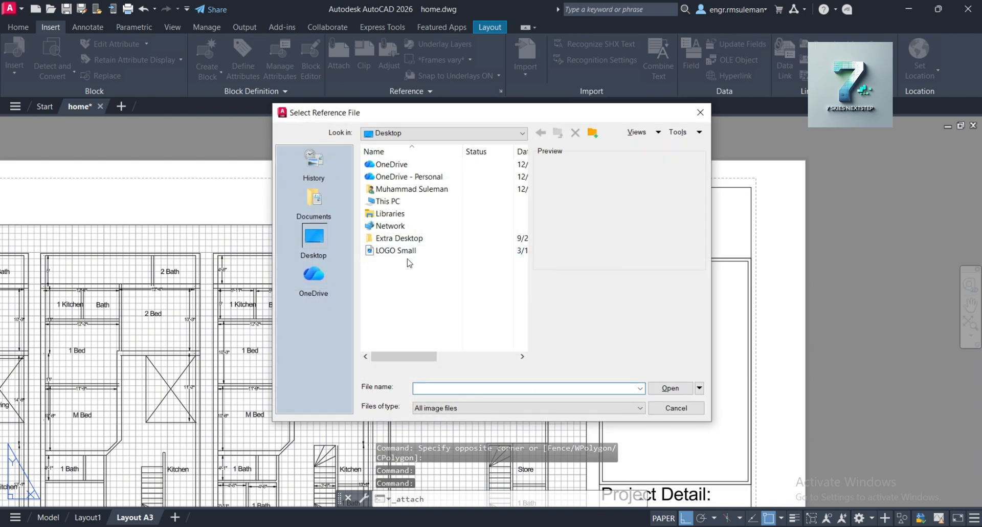
pyautogui.click(427, 250)
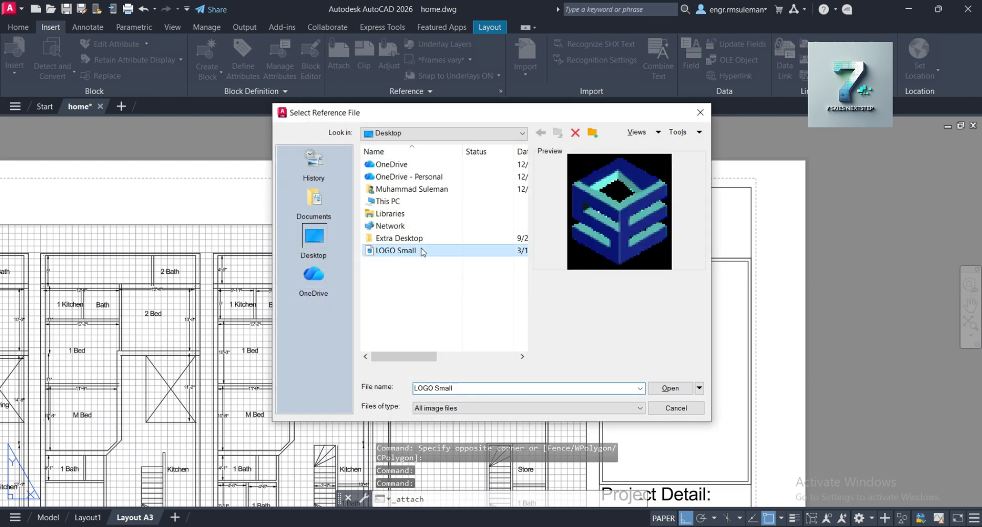
pyautogui.click(670, 387)
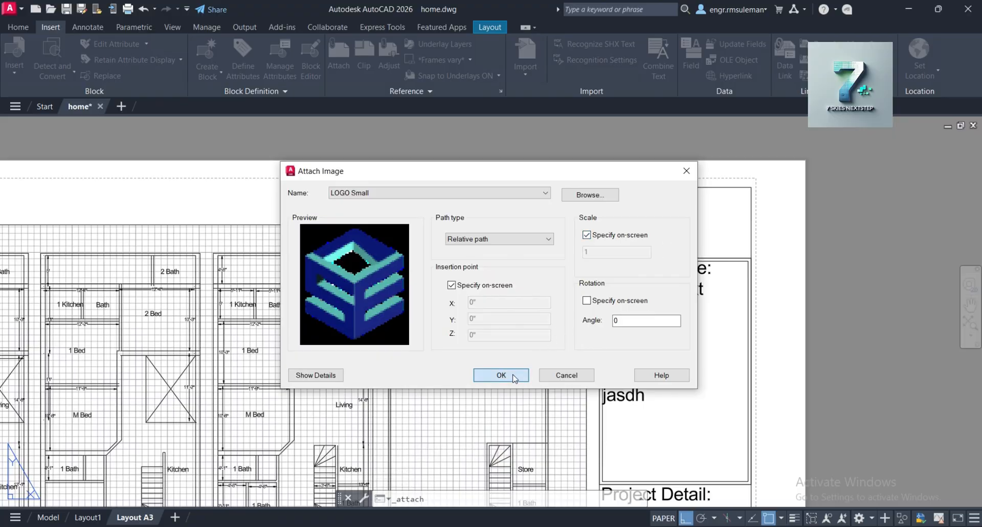
pyautogui.click(526, 375)
# - Place the logo image in the empty first cell of the title block and scale it to nearly the cell's height
pyautogui.scroll(2, 651, 255)
pyautogui.scroll(3, 652, 254)
pyautogui.scroll(-2, 642, 258)
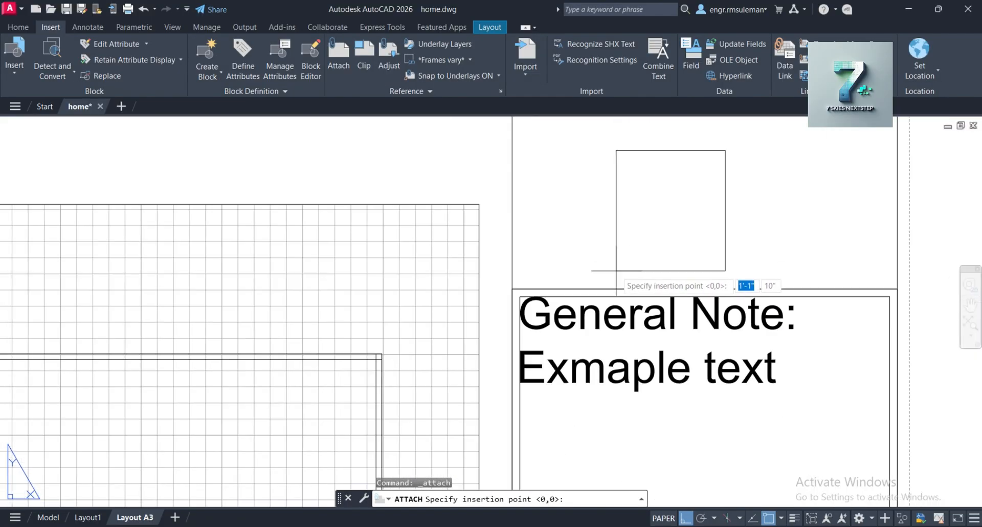
pyautogui.scroll(1, 637, 264)
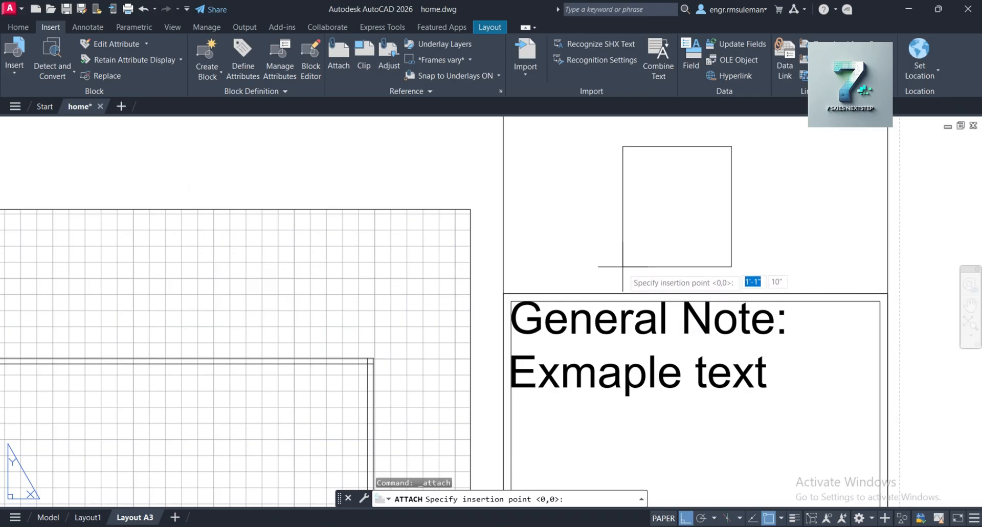
pyautogui.click(613, 280)
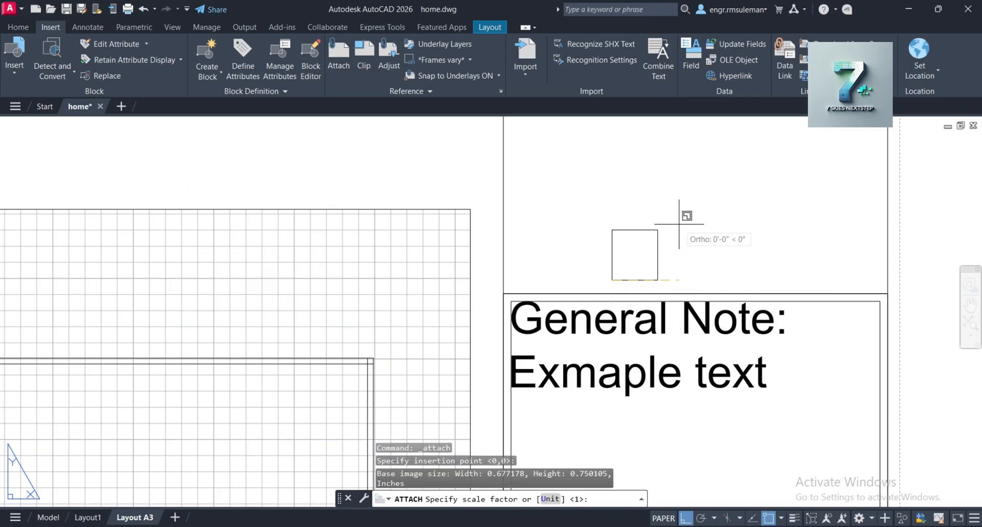
pyautogui.scroll(-3, 686, 215)
pyautogui.scroll(2, 722, 208)
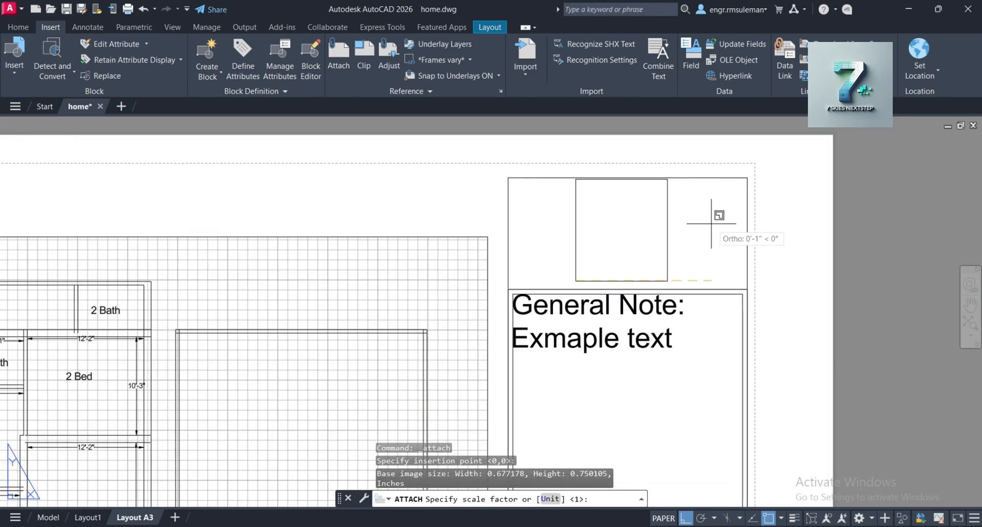
pyautogui.click(711, 223)
# - Move the logo image slightly to the right to centre it in its cell, and clear the selection
pyautogui.click(691, 220)
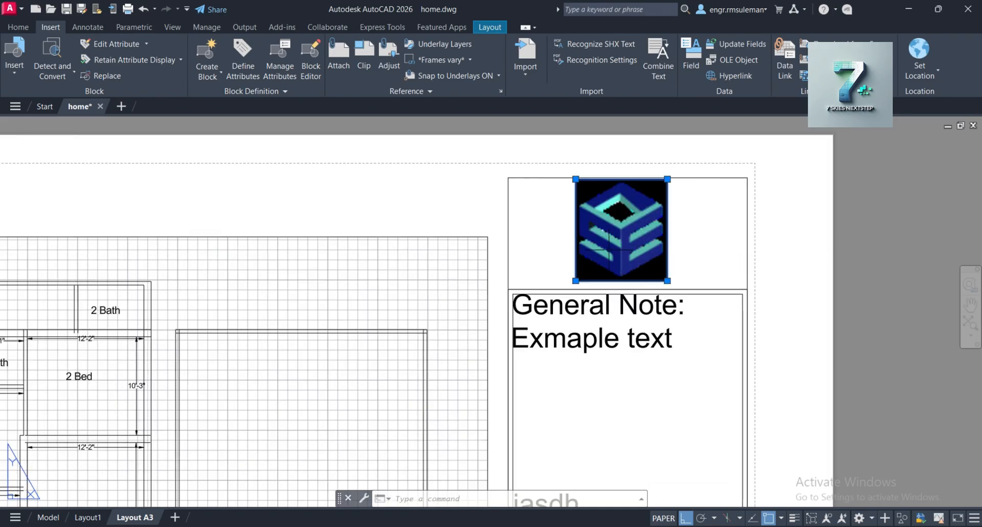
pyautogui.click(640, 235)
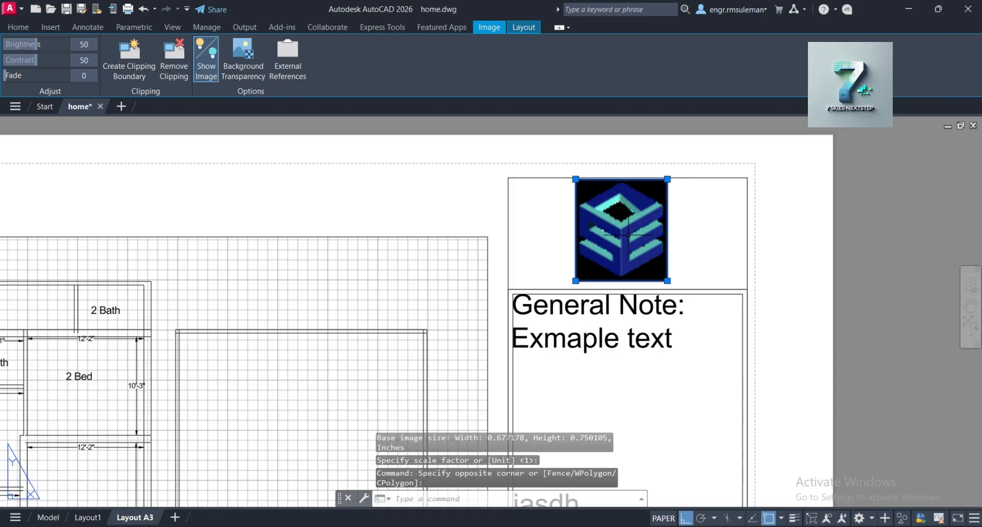
pyautogui.moveTo(631, 239); pyautogui.dragTo(642, 240)
pyautogui.click(719, 215)
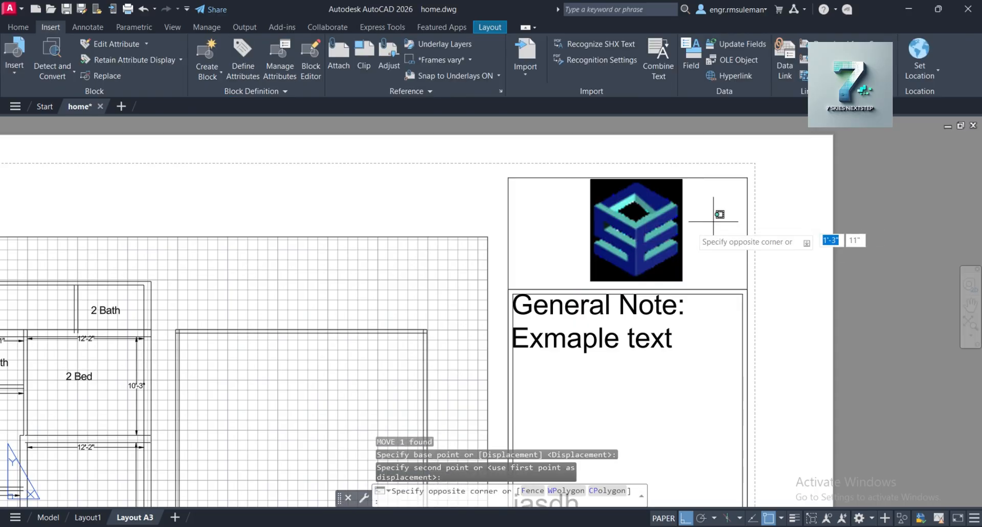
pyautogui.click(556, 245)
pyautogui.press('Escape')
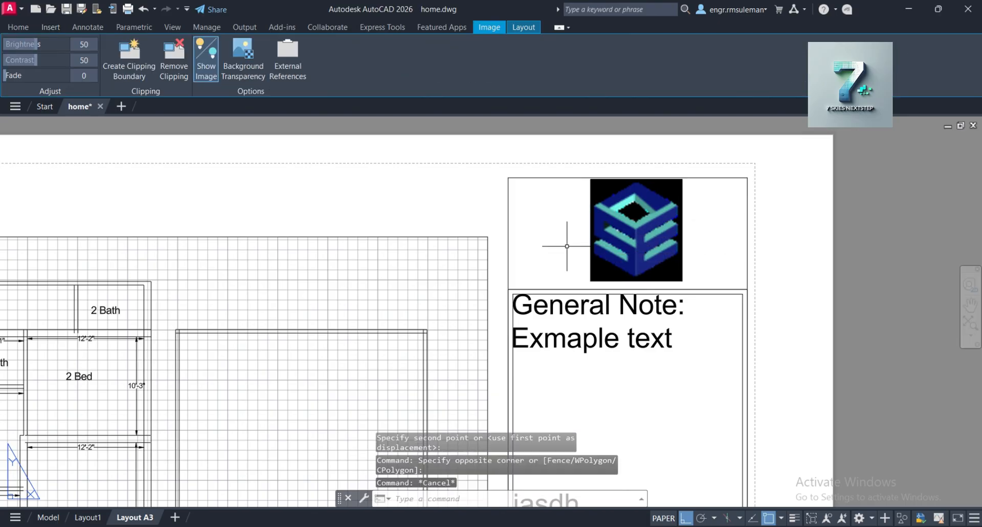
pyautogui.scroll(-4, 687, 215)
pyautogui.scroll(4, 643, 272)
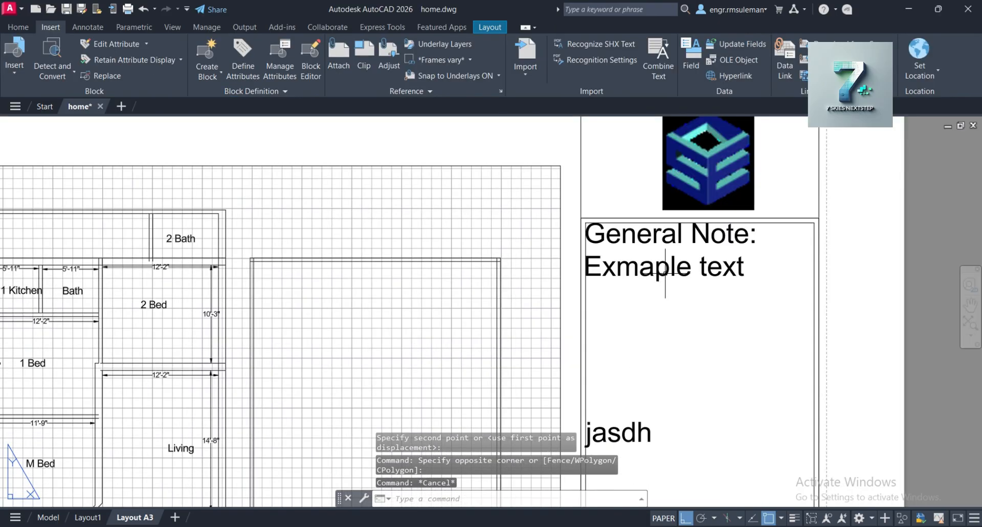
pyautogui.scroll(-2, 666, 284)
pyautogui.moveTo(693, 333); pyautogui.dragTo(670, 276, button='middle')
pyautogui.scroll(-3, 667, 313)
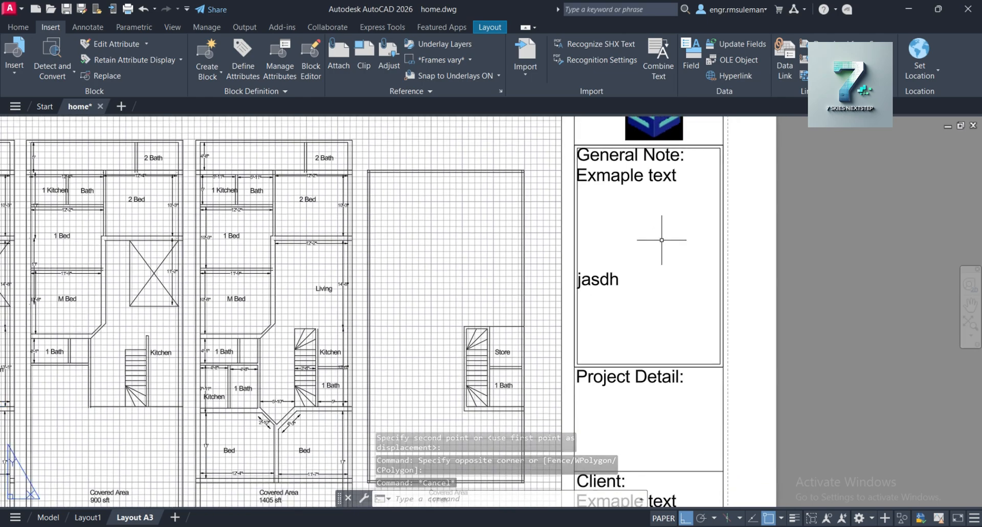
pyautogui.scroll(2, 690, 340)
# - Start a block definition from the whole title block column, with its lower-right corner as the base point
pyautogui.scroll(-3, 690, 341)
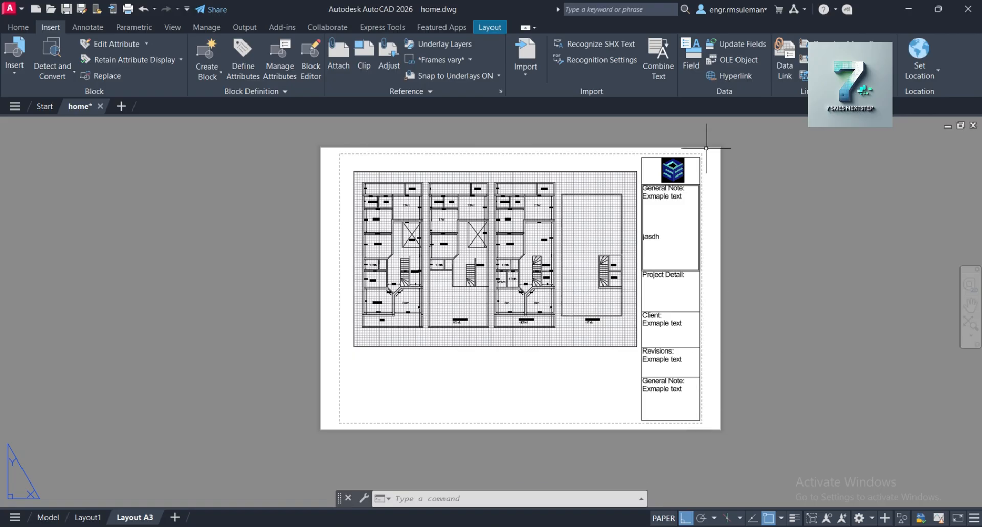
pyautogui.click(706, 149)
pyautogui.scroll(3, 648, 406)
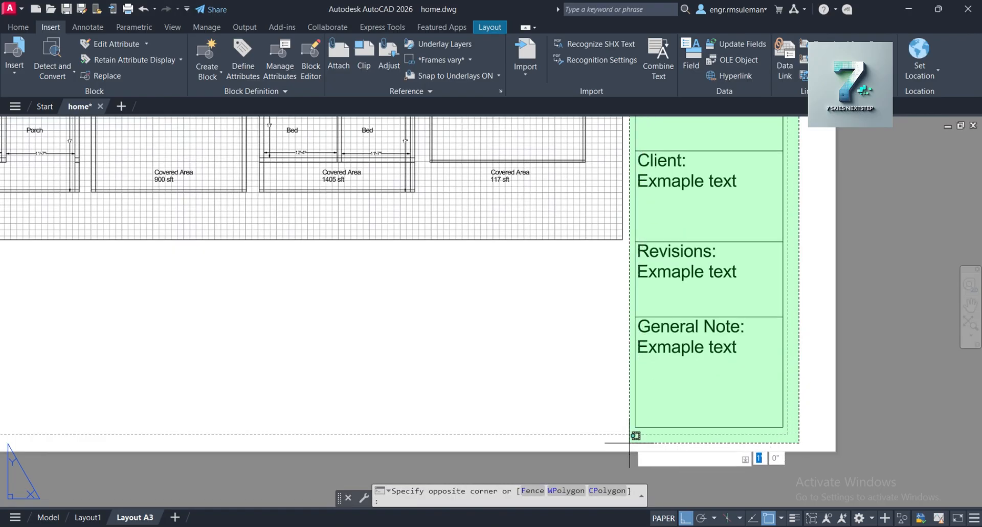
pyautogui.click(629, 443)
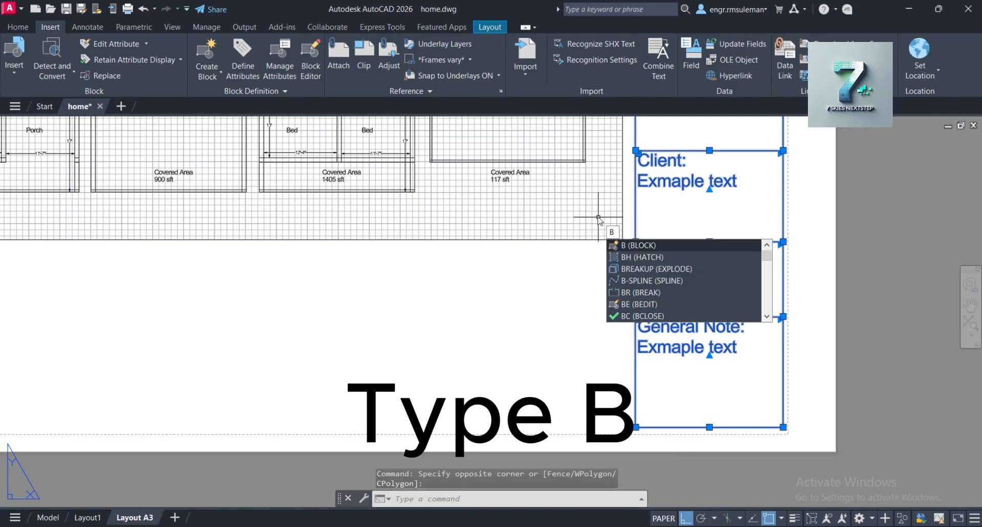
pyautogui.press('Return')
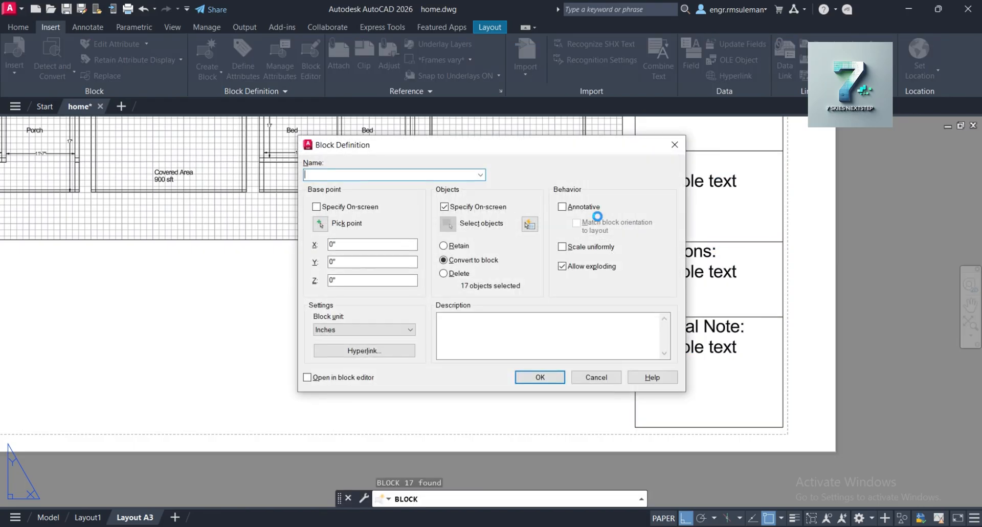
pyautogui.click(329, 209)
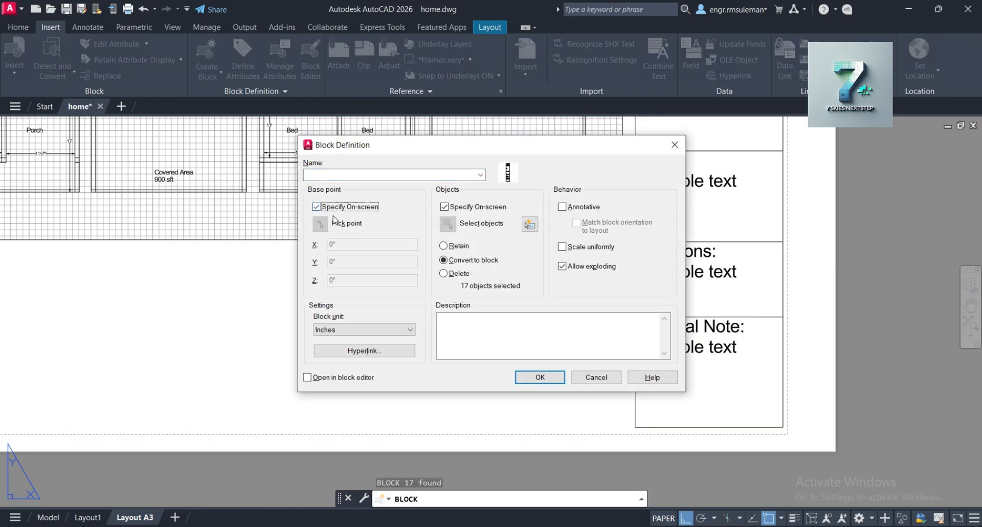
pyautogui.click(320, 225)
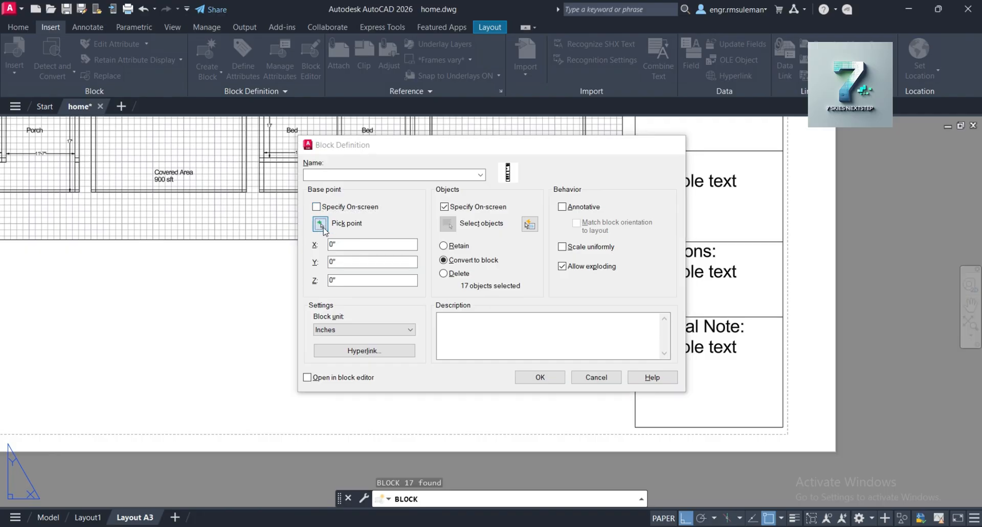
pyautogui.scroll(4, 794, 417)
pyautogui.click(795, 417)
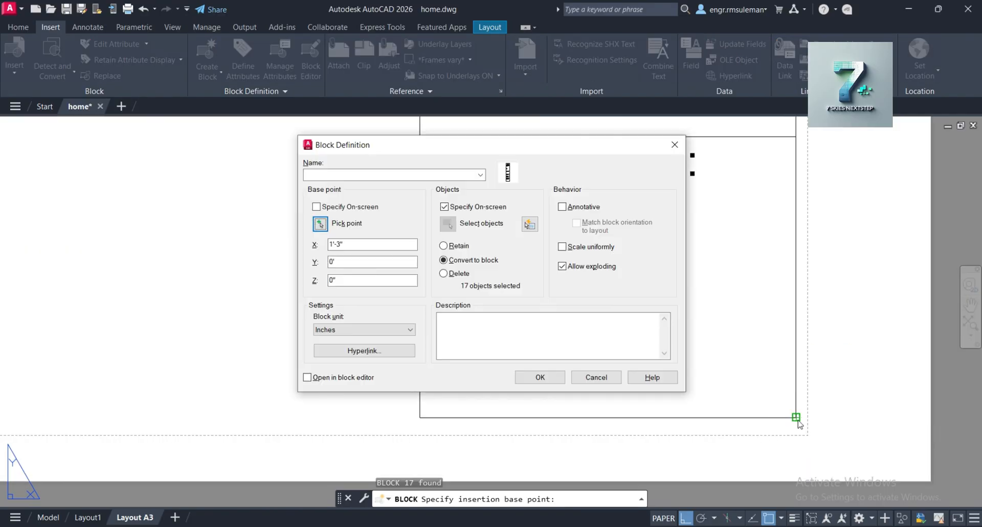
# - Name the new block "Title Block 1" and accept the block definition settings
pyautogui.click(335, 174)
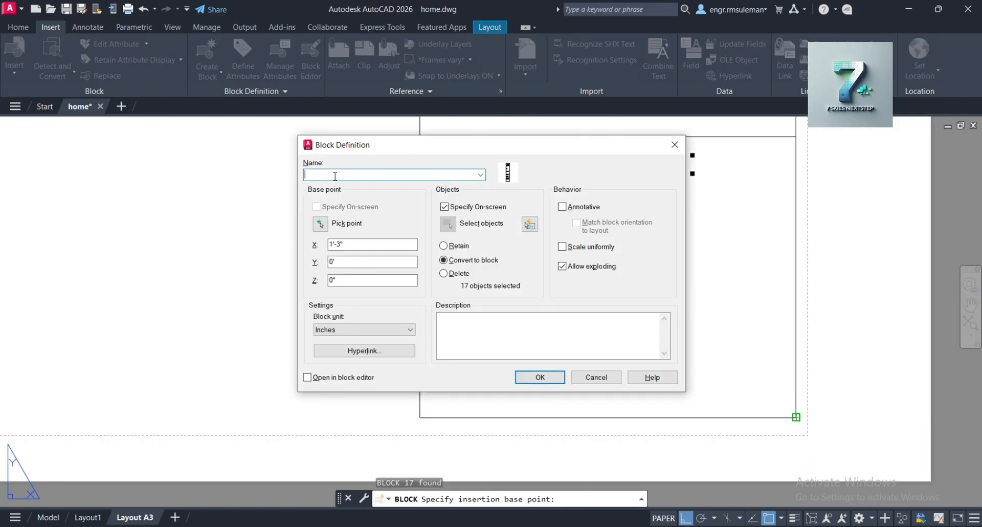
pyautogui.write('Title')
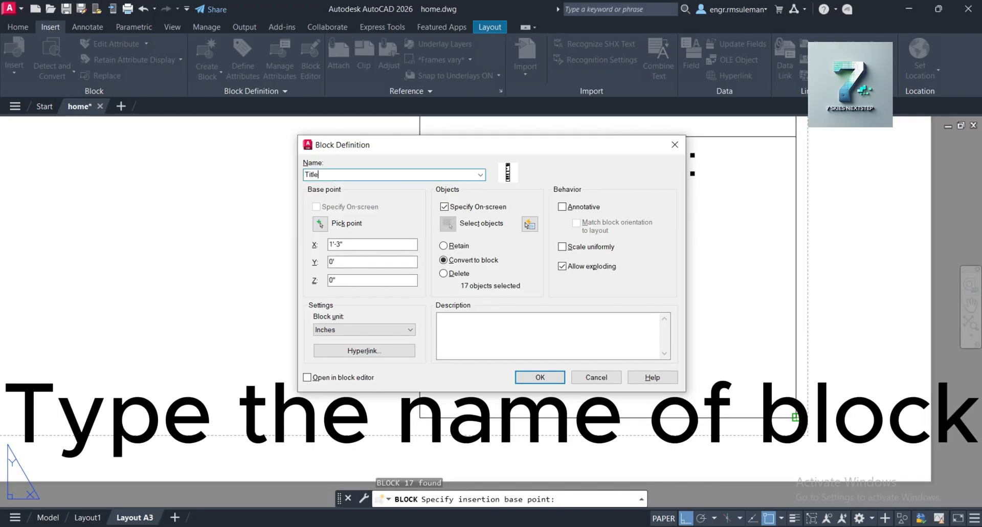
pyautogui.write(' Block 1')
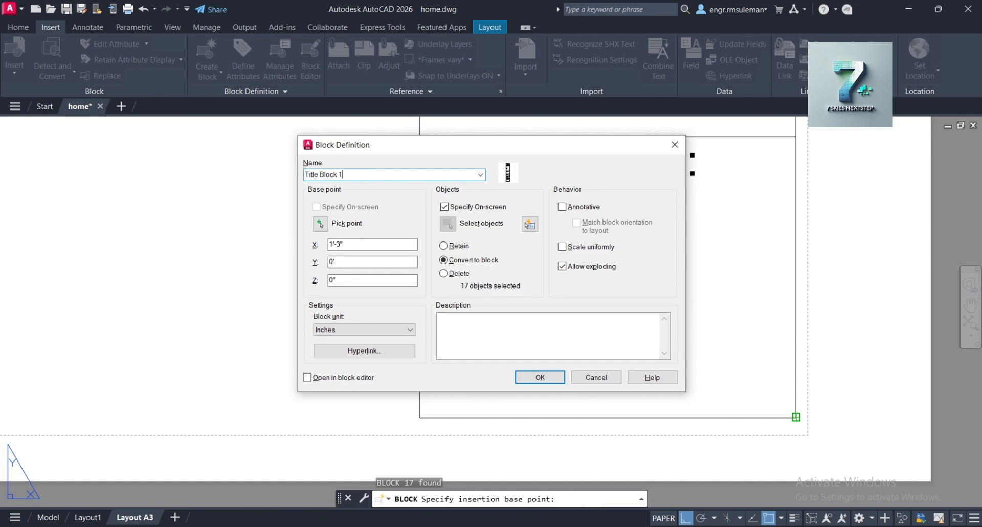
pyautogui.click(540, 377)
# - Select the whole title block column, including the logo, as the block's objects and complete the block definition
pyautogui.scroll(-5, 650, 281)
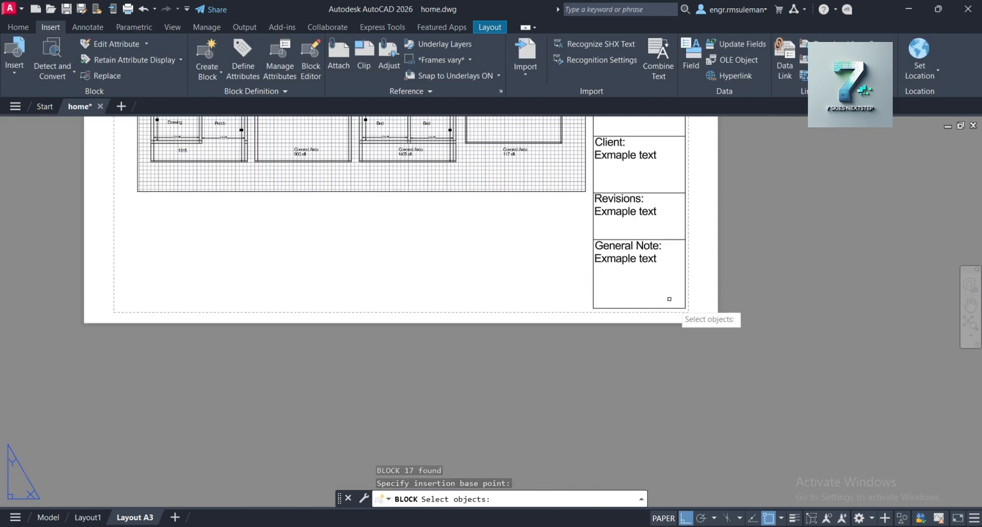
pyautogui.scroll(8, 691, 313)
pyautogui.click(658, 283)
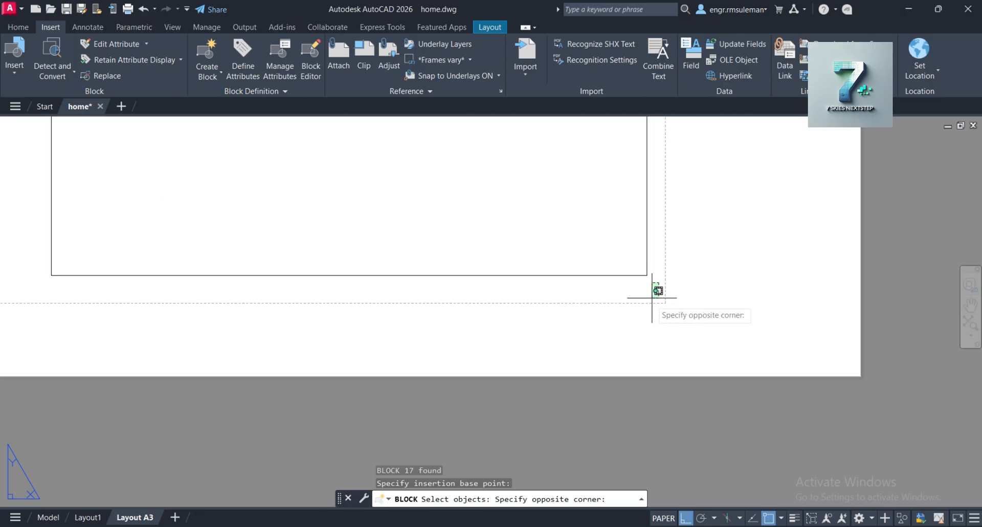
pyautogui.scroll(-10, 666, 335)
pyautogui.scroll(-4, 668, 337)
pyautogui.scroll(8, 664, 219)
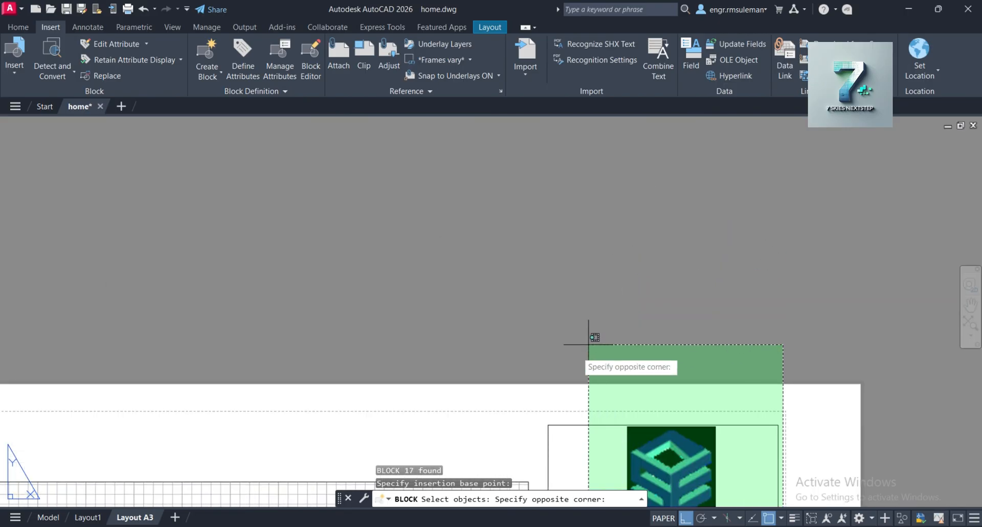
pyautogui.click(541, 397)
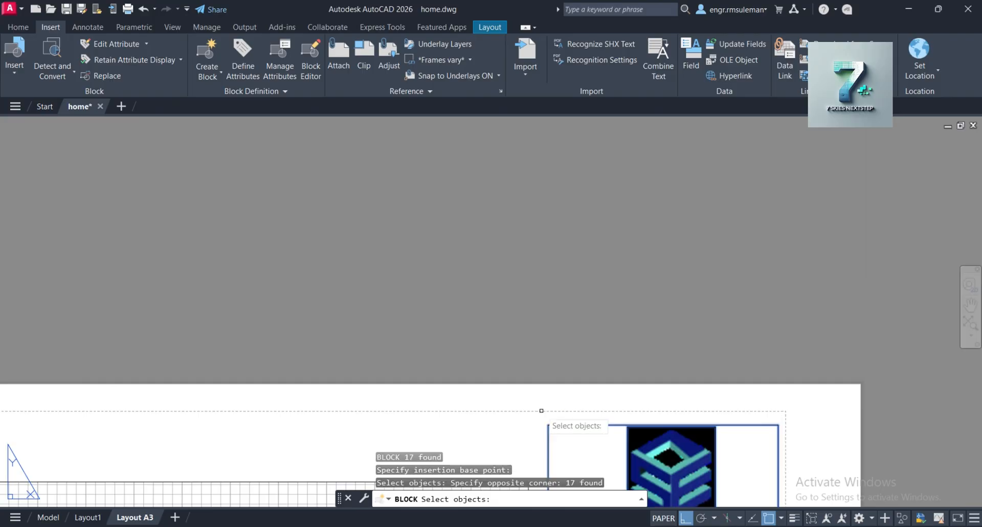
pyautogui.scroll(-5, 596, 218)
pyautogui.scroll(-5, 596, 217)
pyautogui.scroll(5, 576, 382)
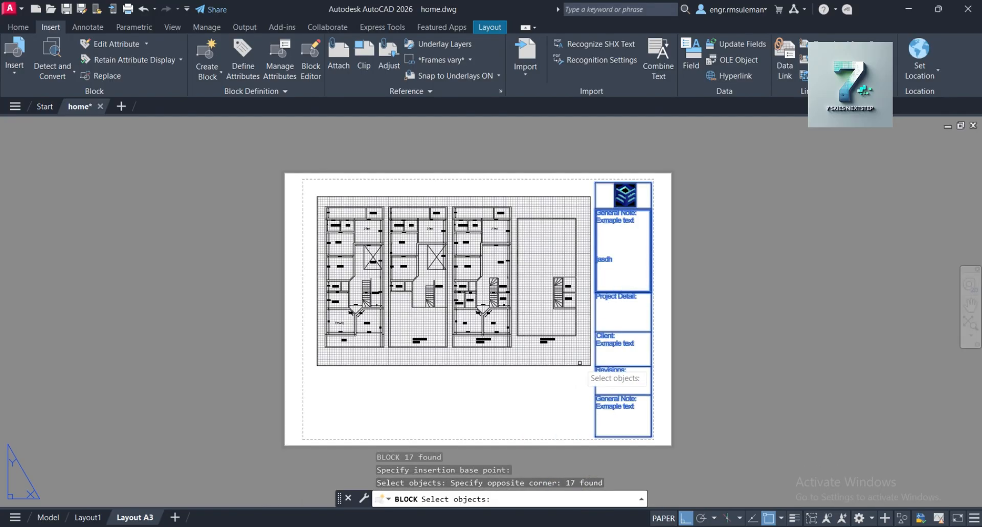
pyautogui.press('Return')
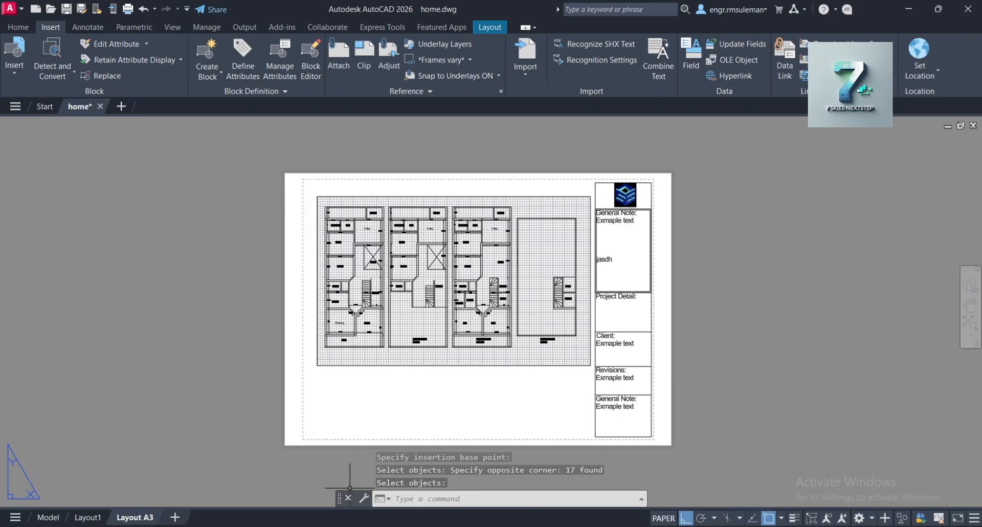
# - Add a new layout and delete its default viewport so the sheet is empty
pyautogui.click(175, 517)
pyautogui.click(181, 518)
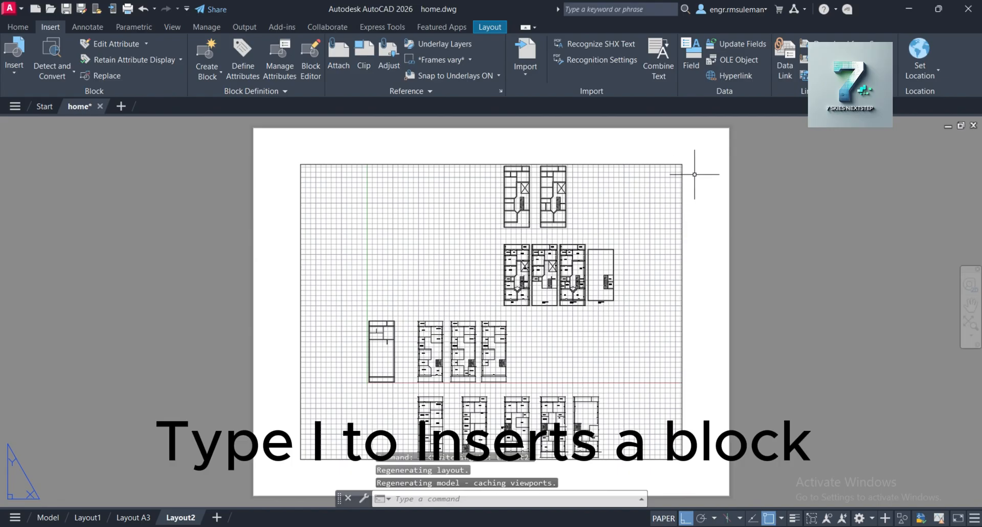
pyautogui.click(687, 158)
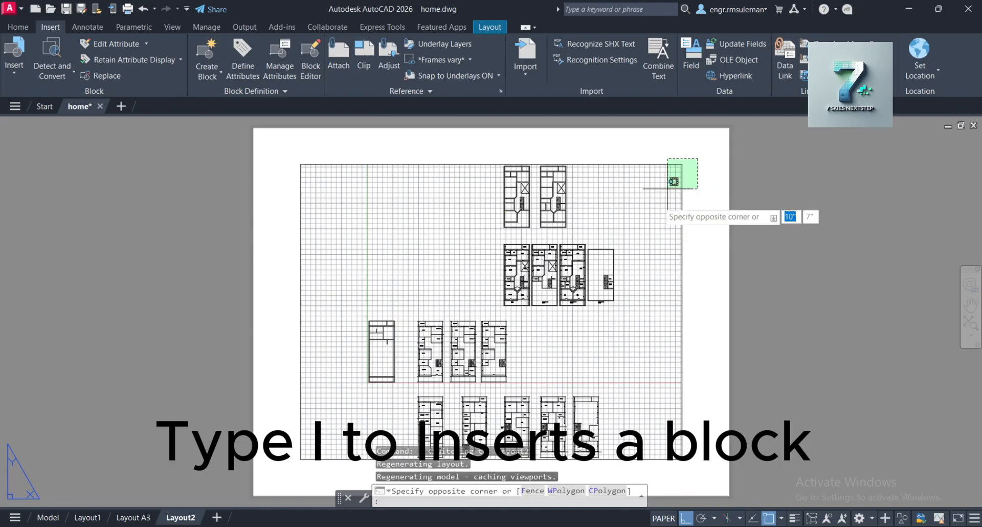
pyautogui.click(634, 225)
pyautogui.press('Delete')
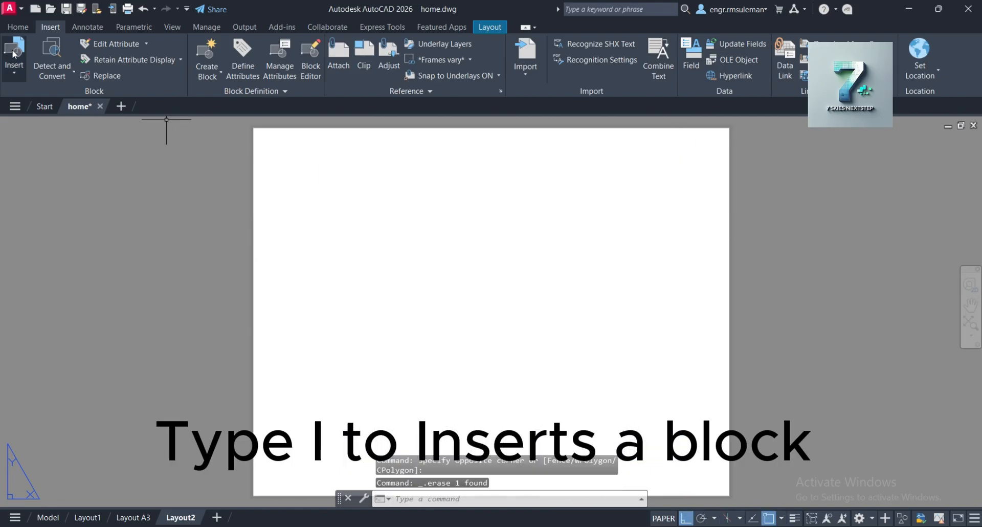
# - Insert the recent block "Title Block 1" just inside the sheet's lower-right corner, and close the block library
pyautogui.click(15, 74)
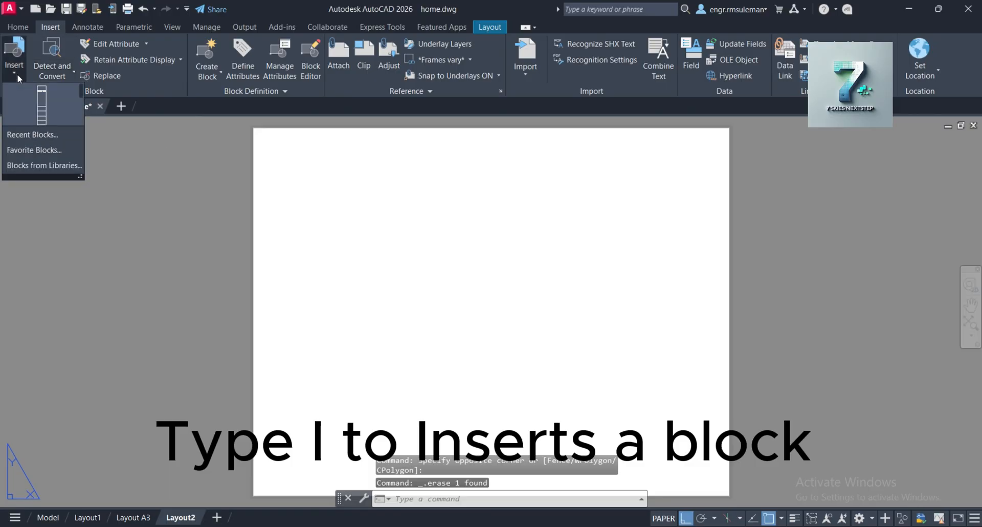
pyautogui.click(45, 134)
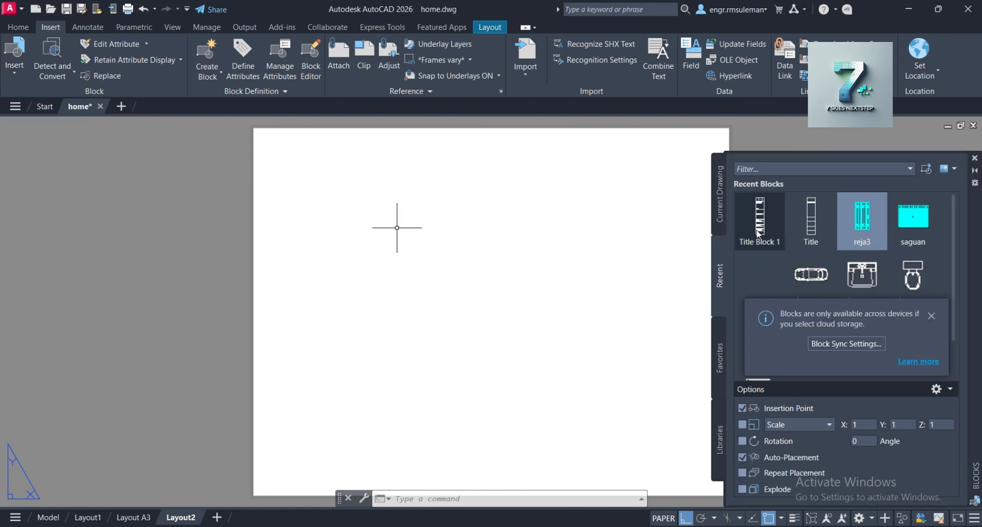
pyautogui.click(762, 226)
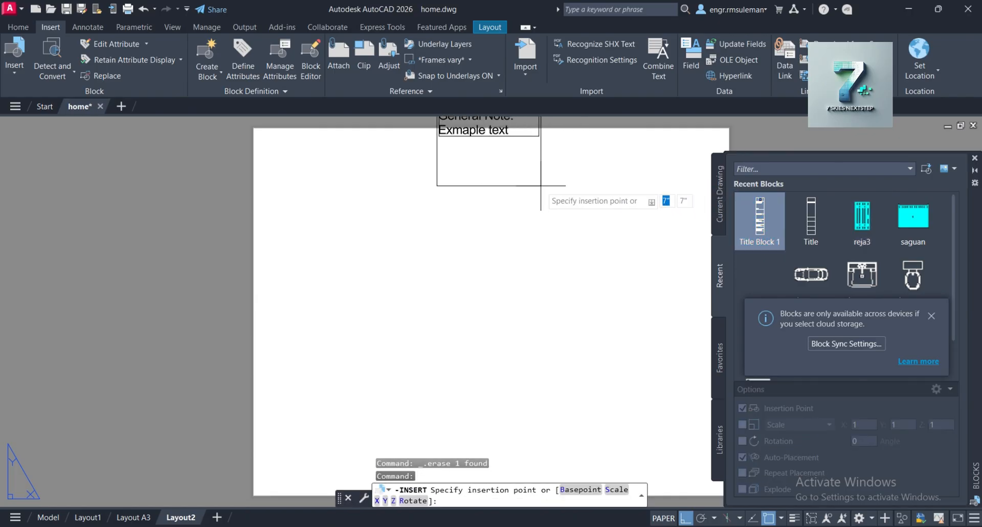
pyautogui.scroll(-4, 541, 209)
pyautogui.scroll(6, 615, 306)
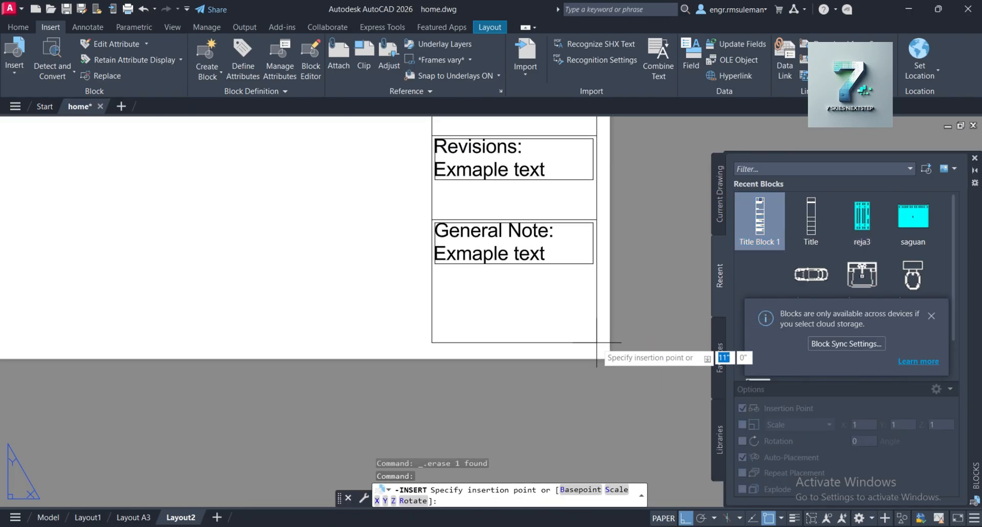
pyautogui.scroll(-3, 599, 349)
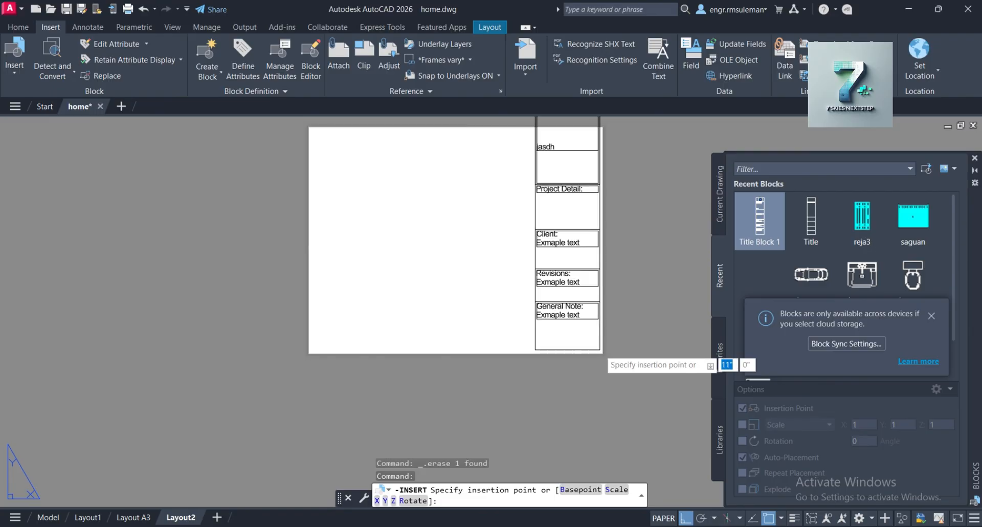
pyautogui.click(599, 350)
pyautogui.scroll(-2, 530, 343)
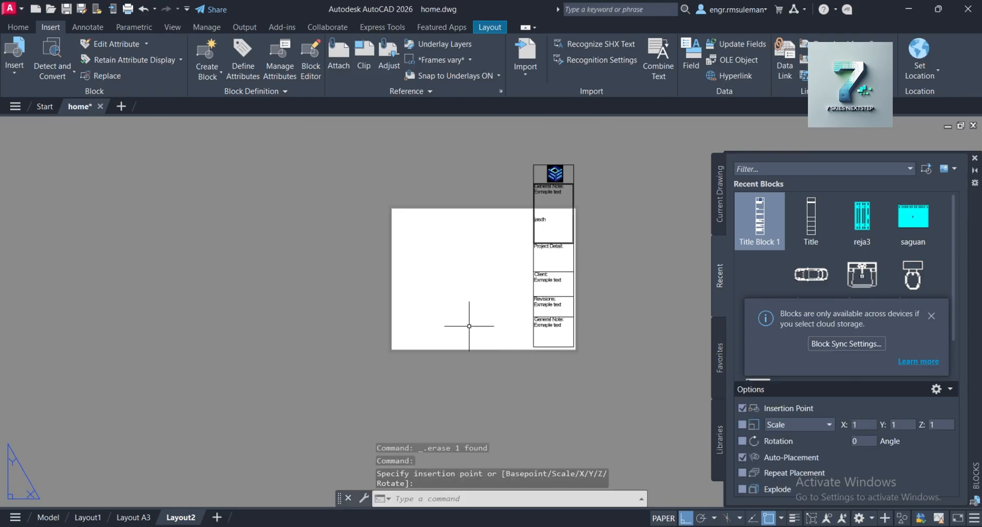
pyautogui.scroll(3, 570, 196)
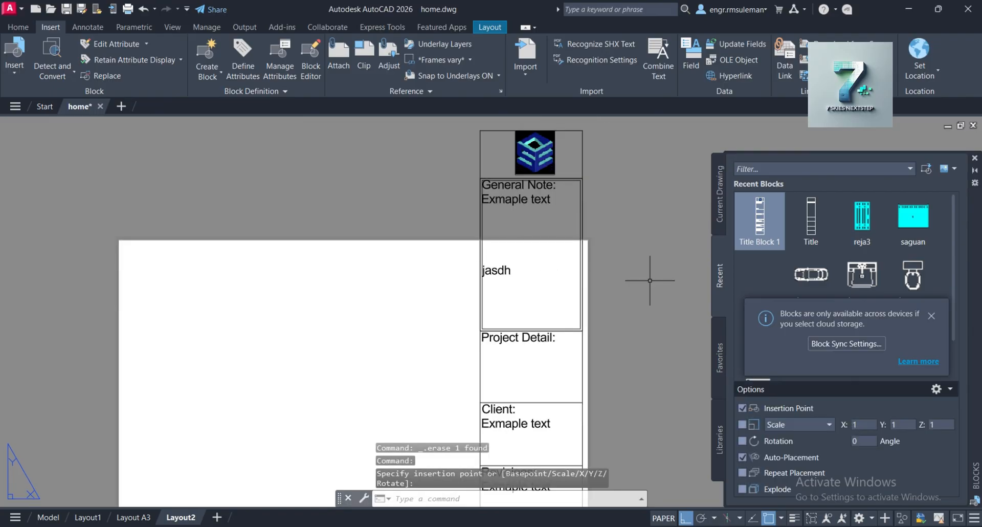
pyautogui.click(976, 159)
pyautogui.scroll(-3, 662, 218)
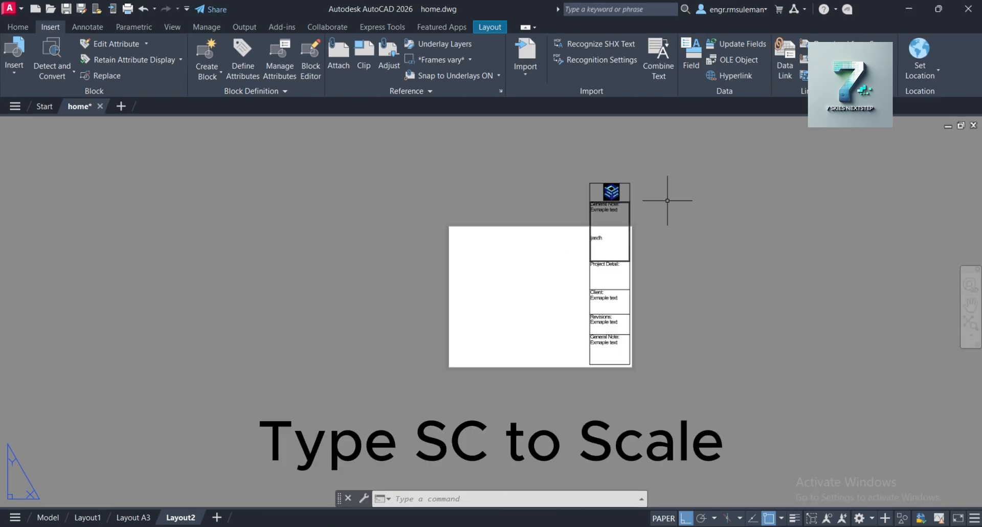
# - Scale the inserted title block down from its lower-right corner until it fits within the sheet's height
pyautogui.click(653, 176)
pyautogui.click(569, 381)
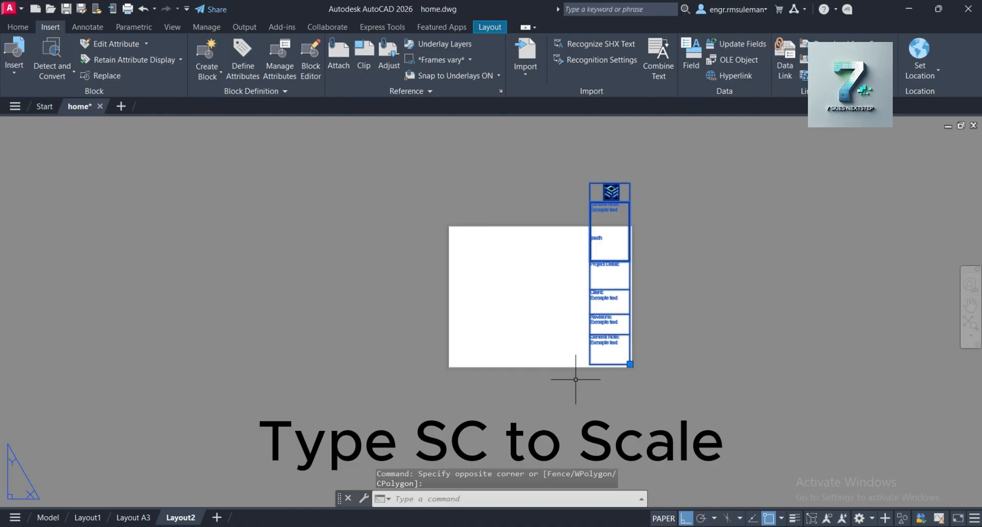
pyautogui.write('sc')
pyautogui.press('Return')
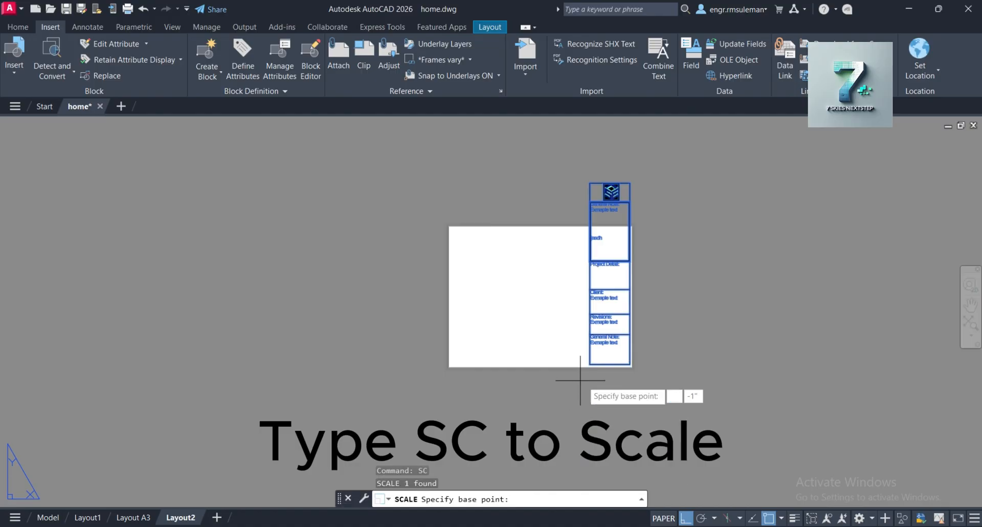
pyautogui.scroll(5, 635, 357)
pyautogui.click(583, 290)
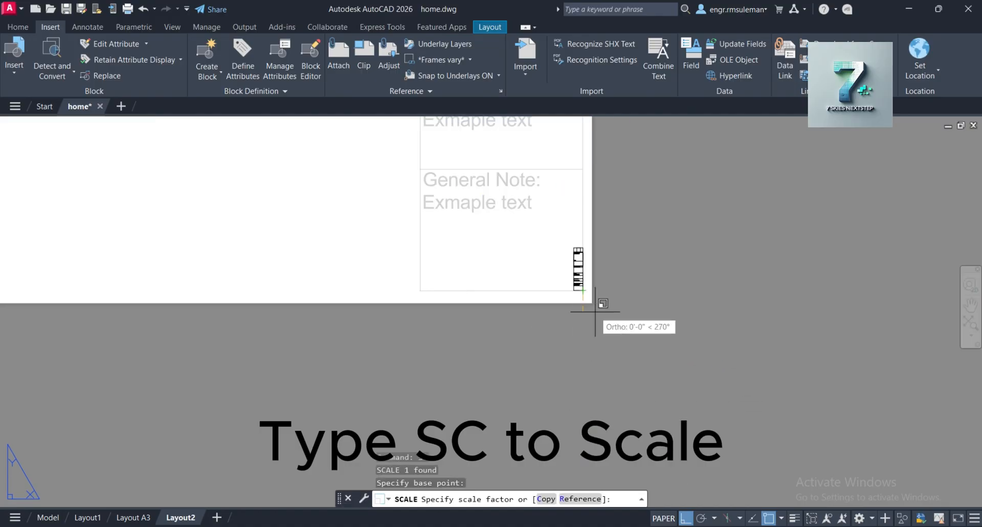
pyautogui.scroll(-2, 597, 313)
pyautogui.scroll(-3, 610, 321)
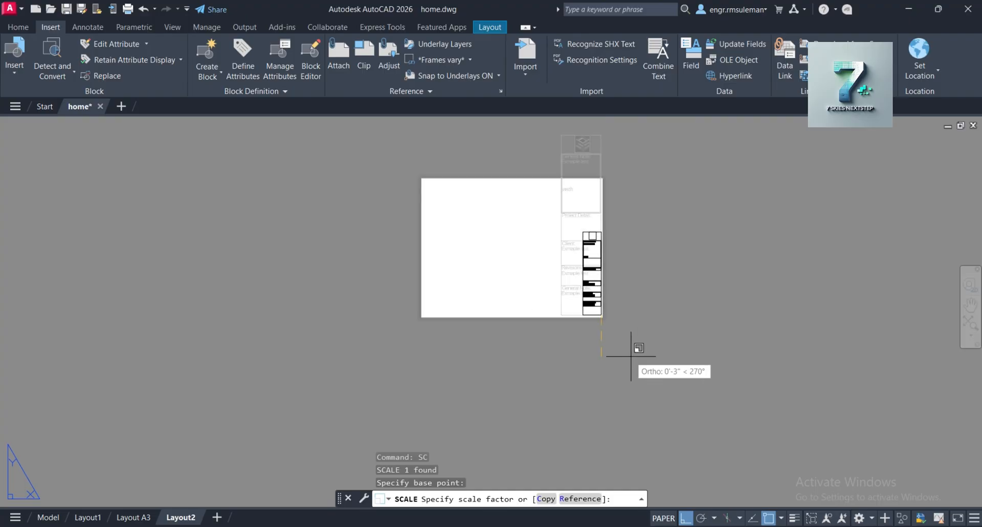
pyautogui.scroll(4, 650, 372)
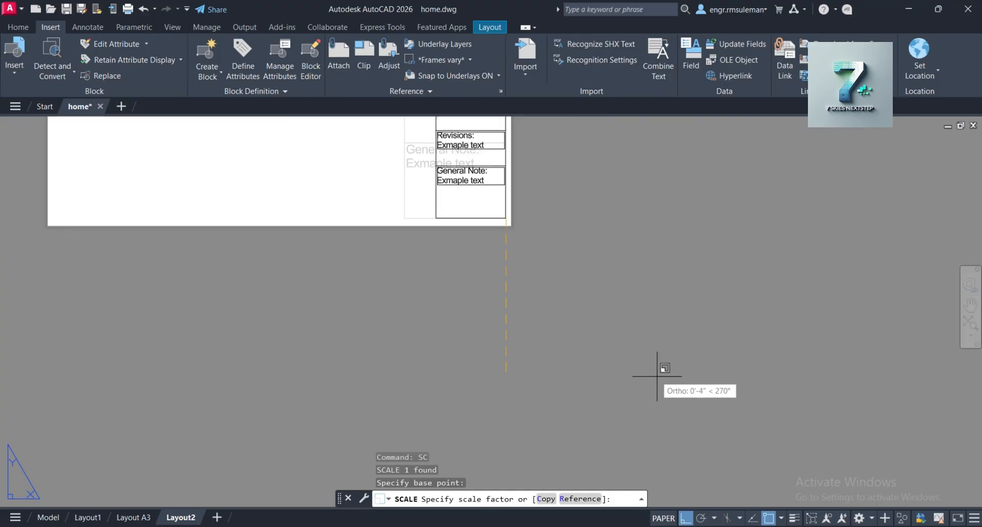
pyautogui.scroll(-2, 651, 371)
pyautogui.scroll(-2, 652, 371)
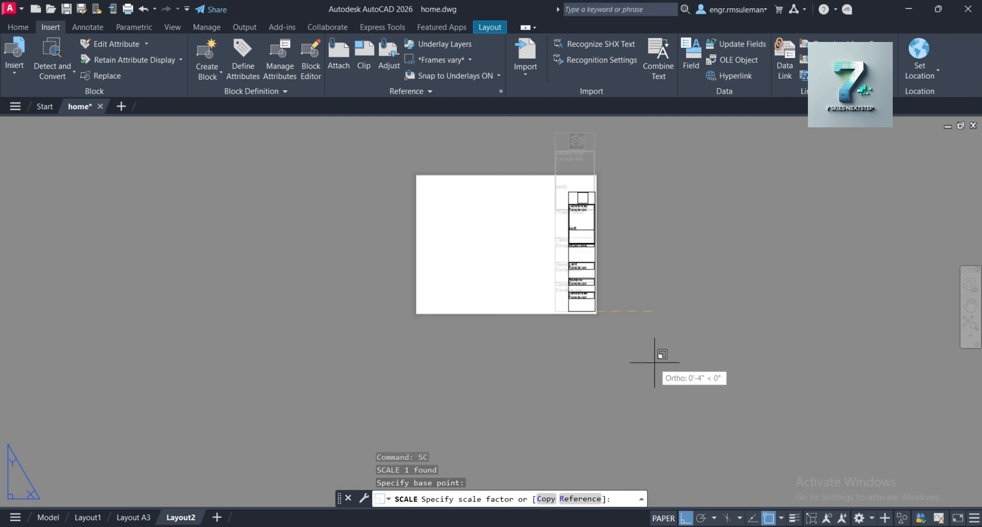
pyautogui.scroll(2, 664, 381)
pyautogui.scroll(-2, 664, 381)
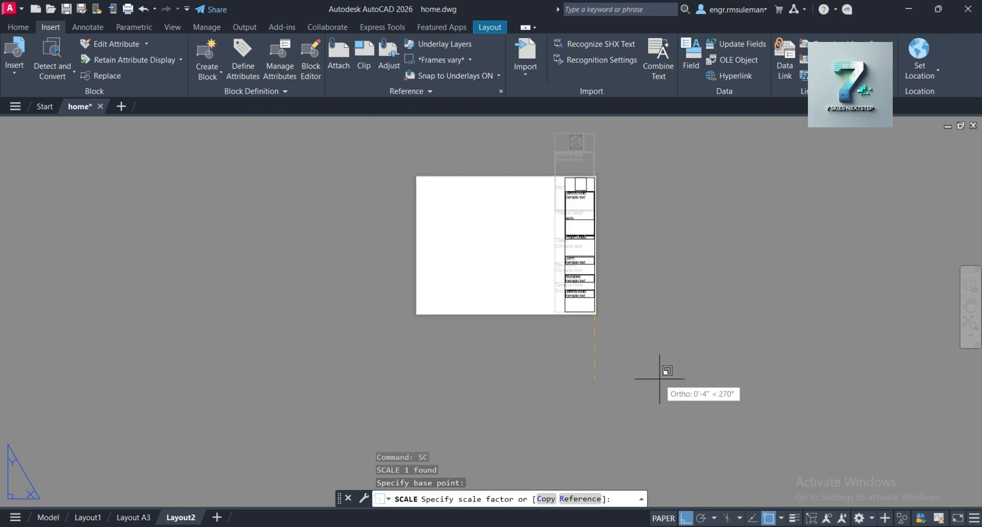
pyautogui.click(653, 373)
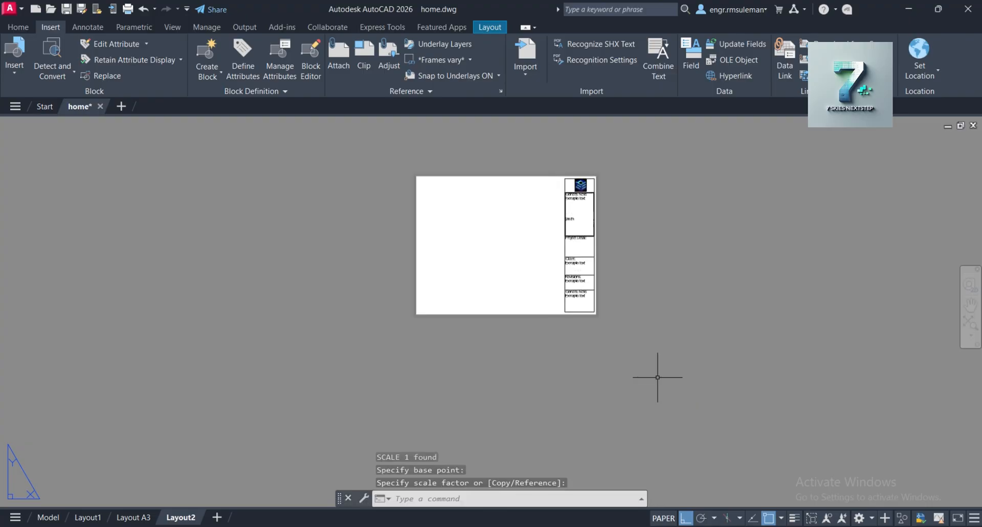
# - Open the "Title Block 1" definition in the Block Editor from the inserted title block
pyautogui.scroll(5, 574, 209)
pyautogui.scroll(-4, 482, 285)
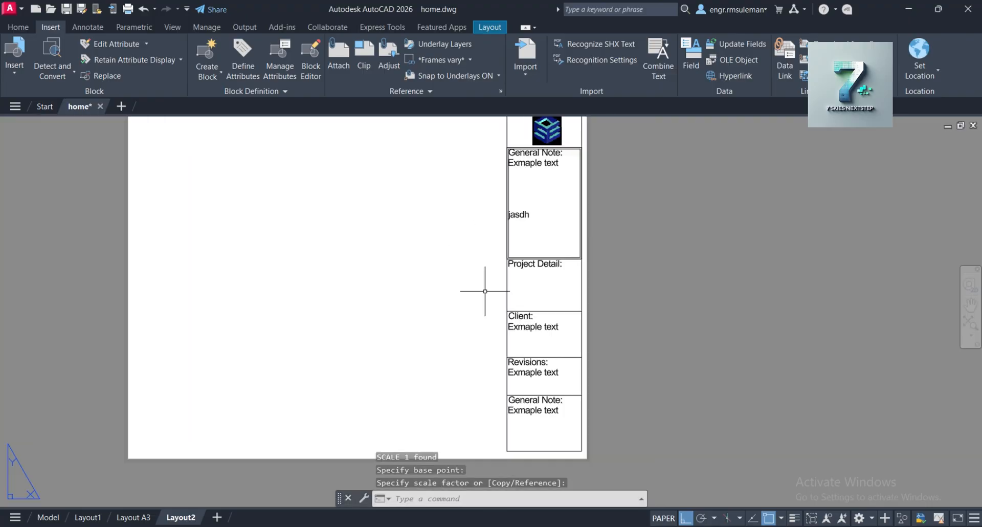
pyautogui.scroll(4, 512, 231)
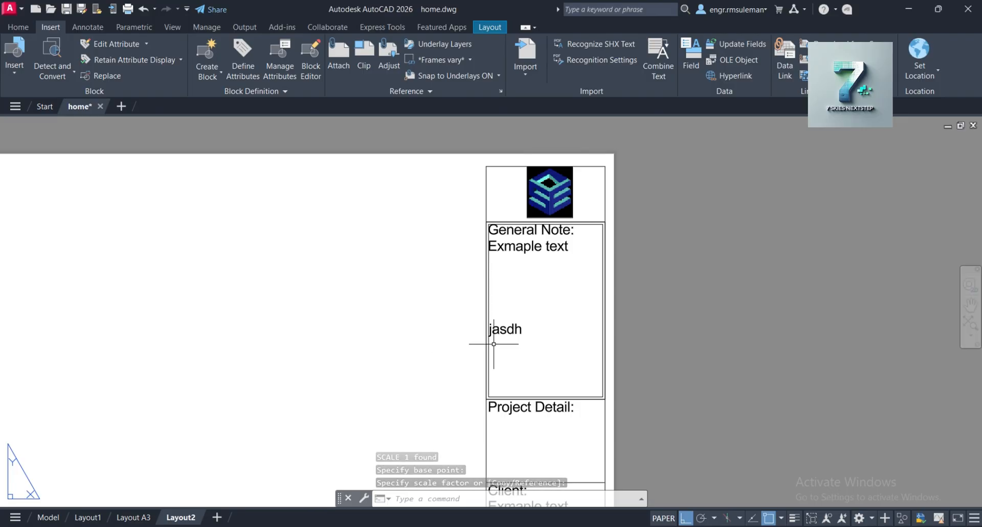
pyautogui.scroll(4, 491, 293)
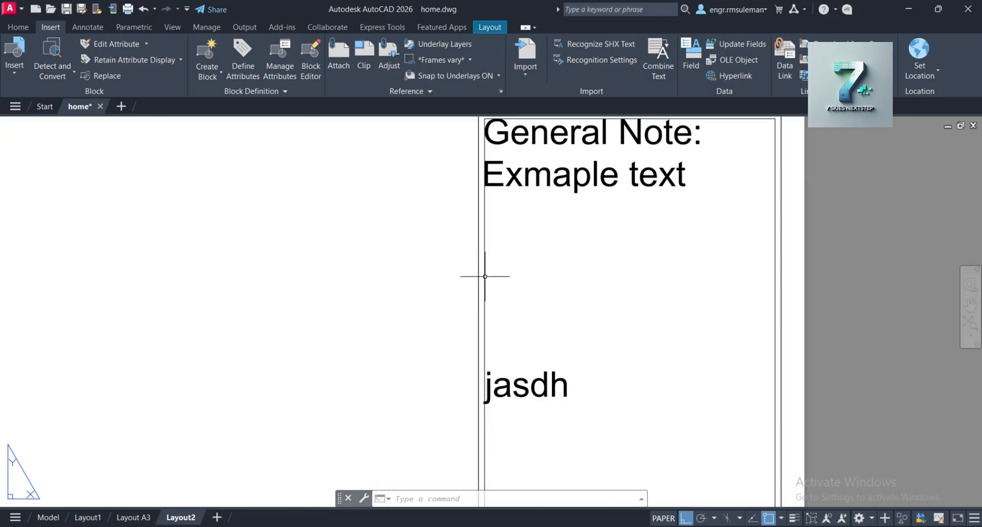
pyautogui.click(484, 277)
pyautogui.click(484, 268)
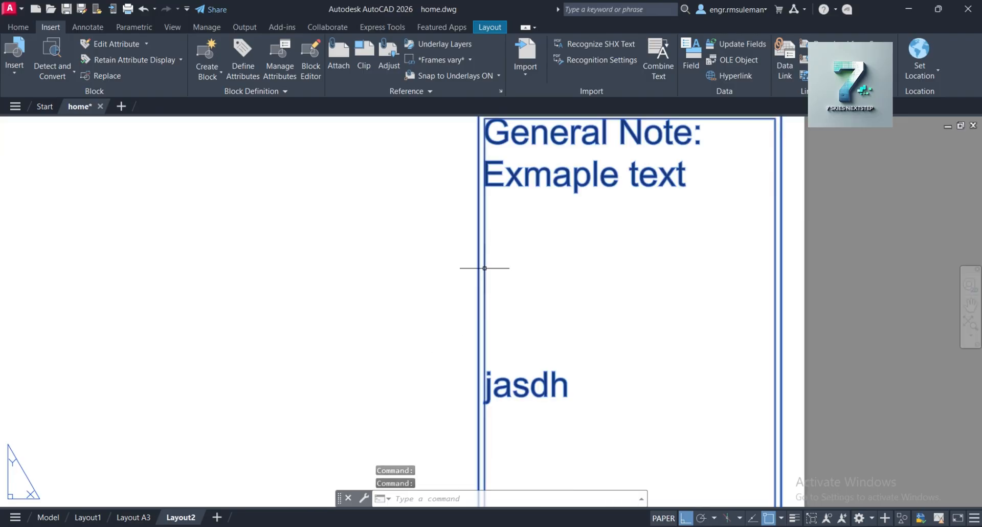
pyautogui.doubleClick(485, 268)
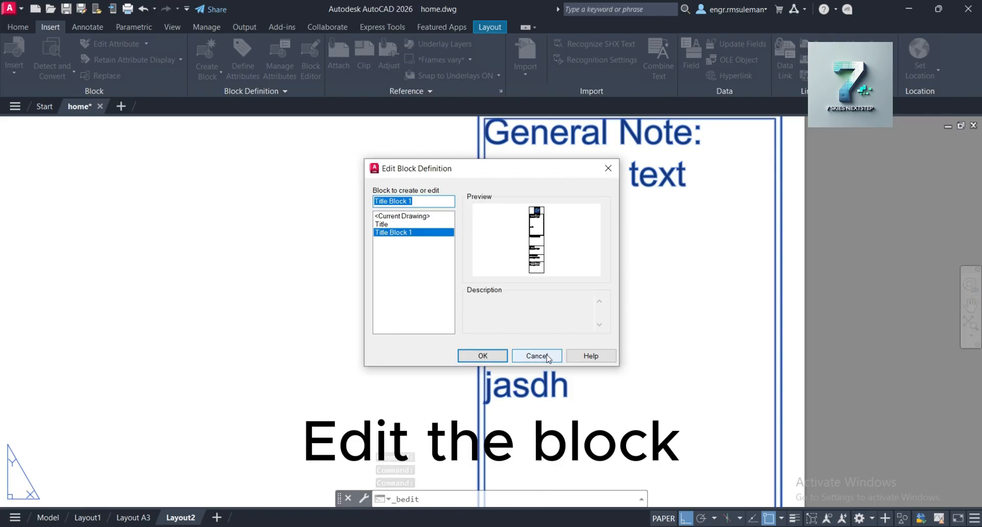
pyautogui.click(483, 355)
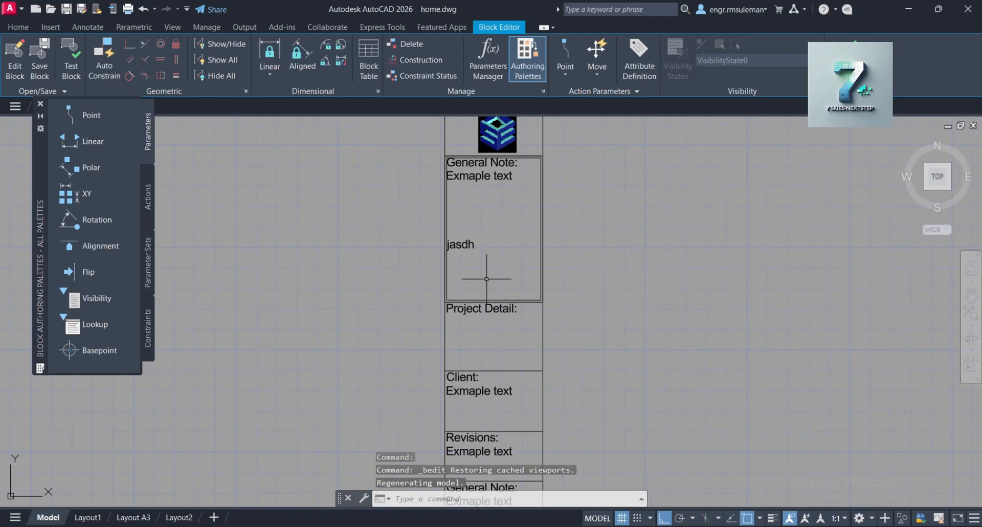
# - Delete the extra inner rectangle inside the upper General Note cell of the block
pyautogui.scroll(4, 501, 256)
pyautogui.click(553, 241)
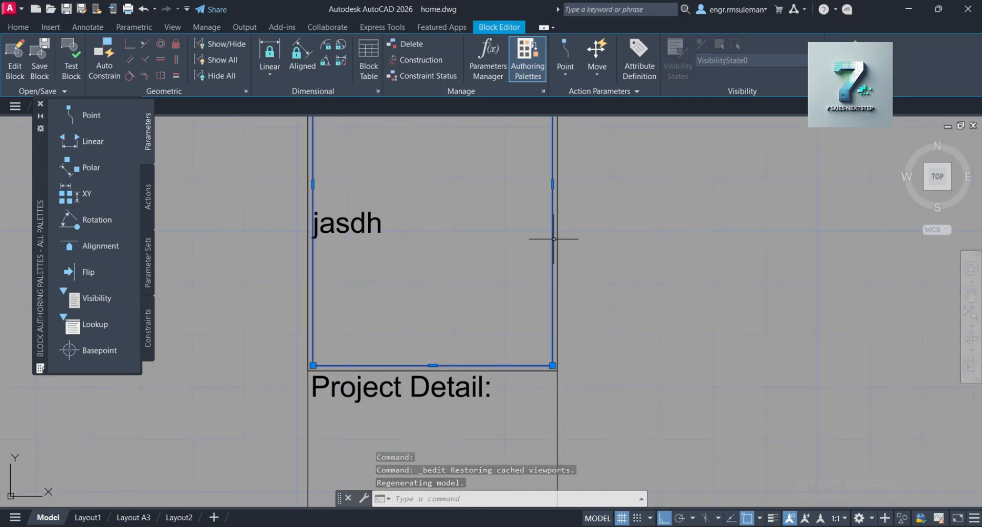
pyautogui.scroll(-4, 510, 271)
pyautogui.press('Delete')
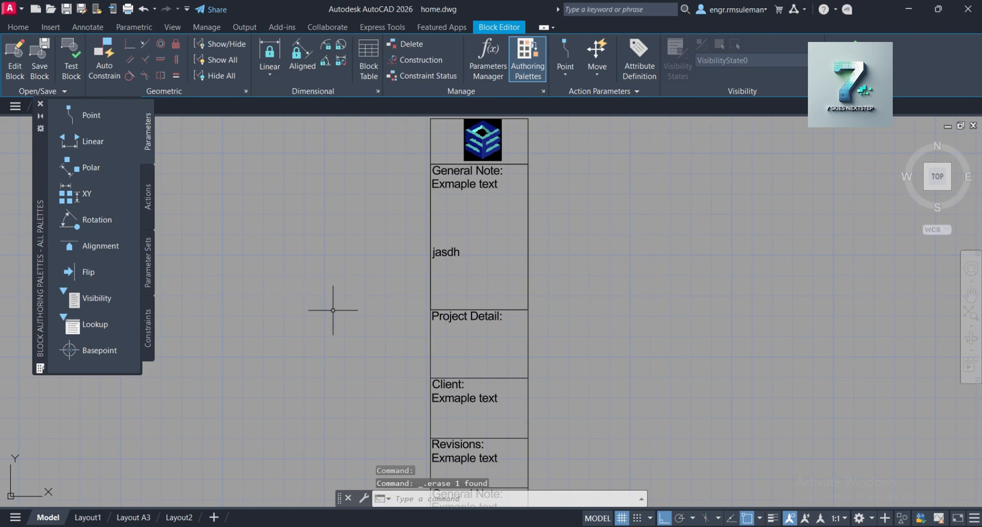
# - Close the Block Editor and save the changes to "Title Block 1"
pyautogui.click(849, 64)
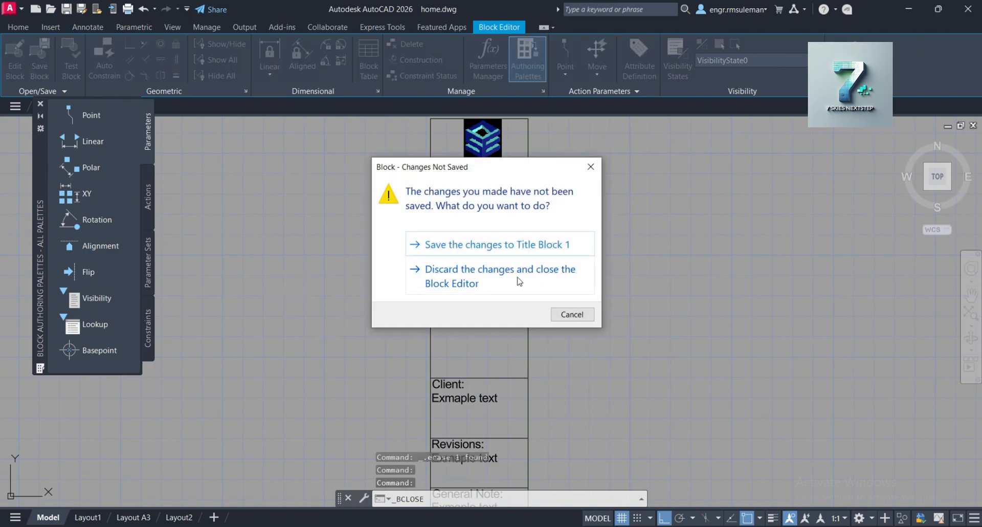
pyautogui.click(475, 251)
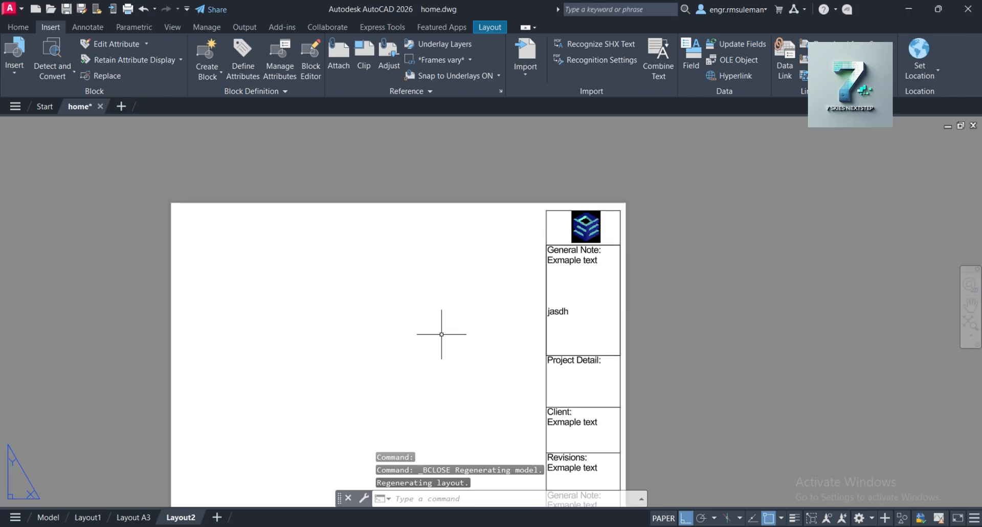
pyautogui.moveTo(440, 333); pyautogui.dragTo(524, 243, button='middle')
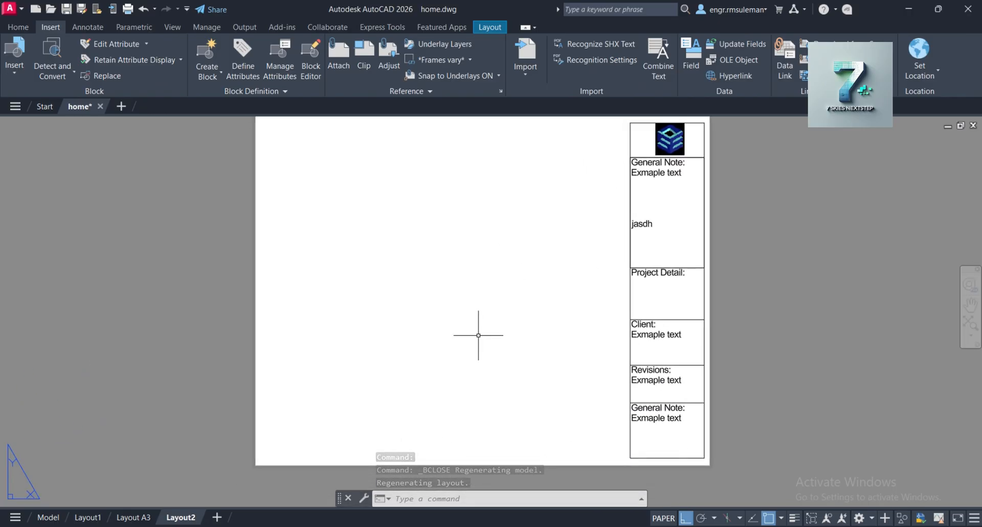